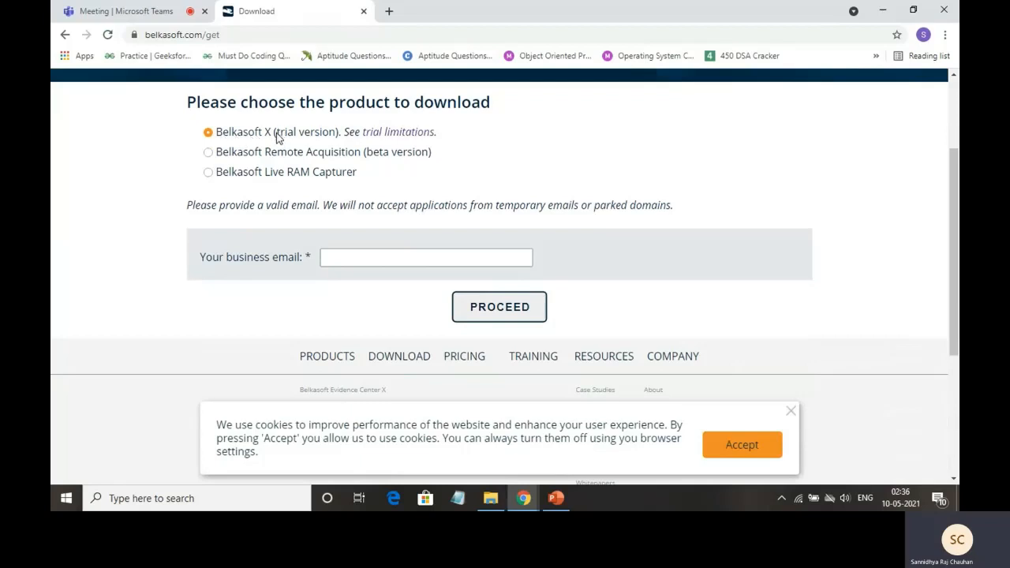
Highlight 'trial version' beside Belkasoft X on the download page, scroll, then clear the highlight
{"action": "left_click_drag", "start_coordinate": [276, 133], "coordinate": [334, 142]}
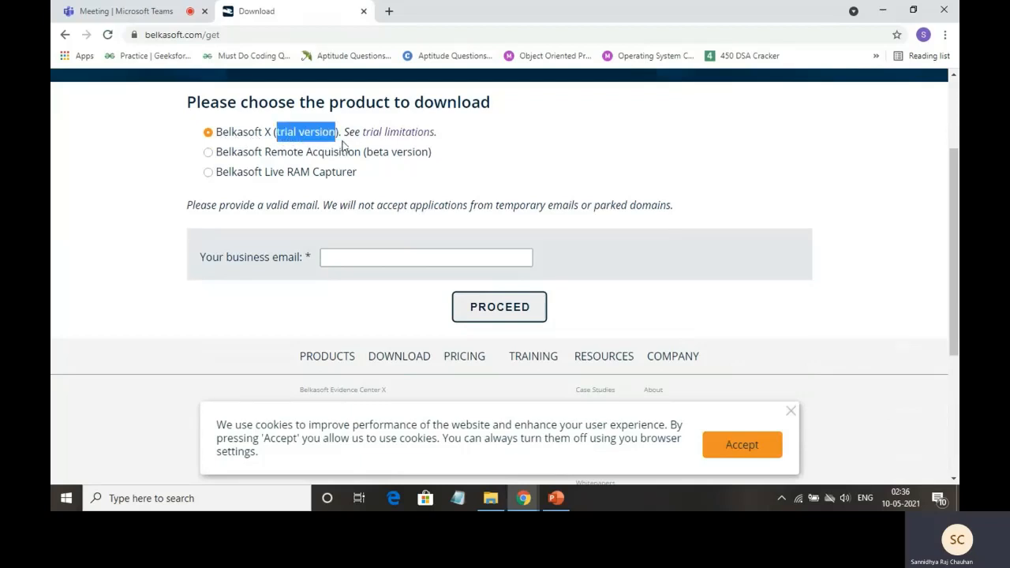
{"action": "scroll", "coordinate": [509, 133], "scroll_direction": "up", "scroll_amount": 1}
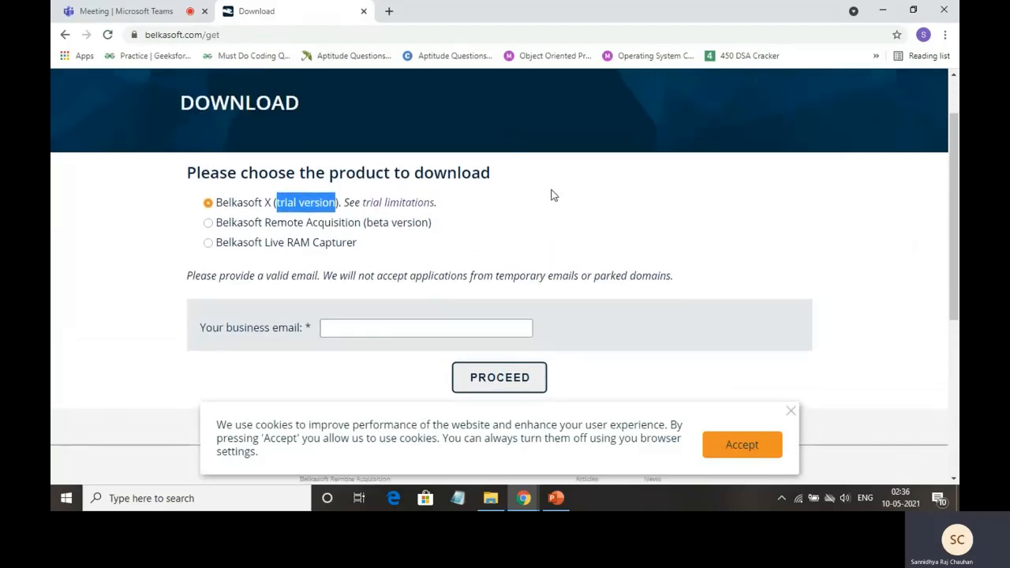
{"action": "scroll", "coordinate": [554, 196], "scroll_direction": "up", "scroll_amount": 1}
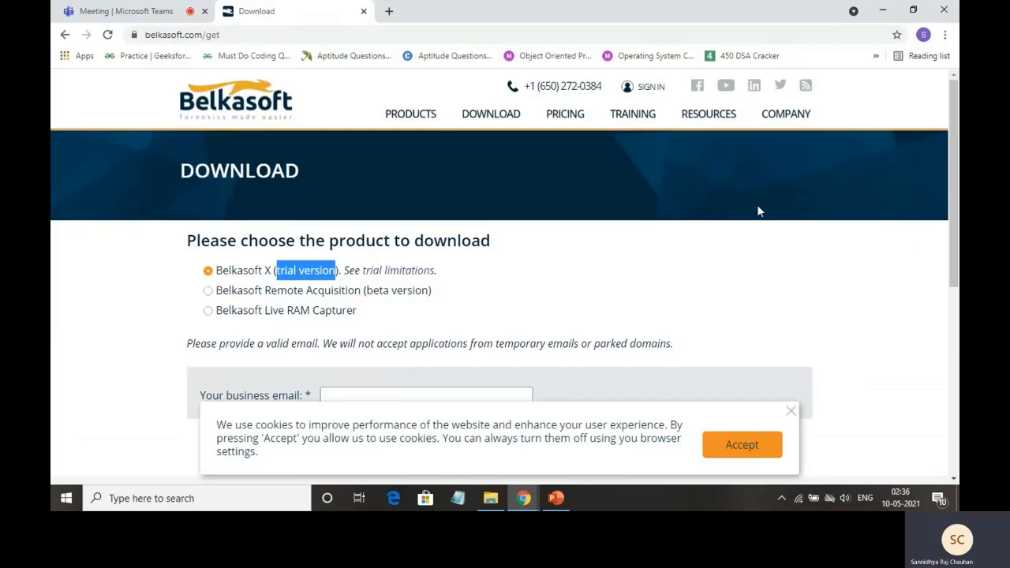
{"action": "scroll", "coordinate": [667, 237], "scroll_direction": "down", "scroll_amount": 1}
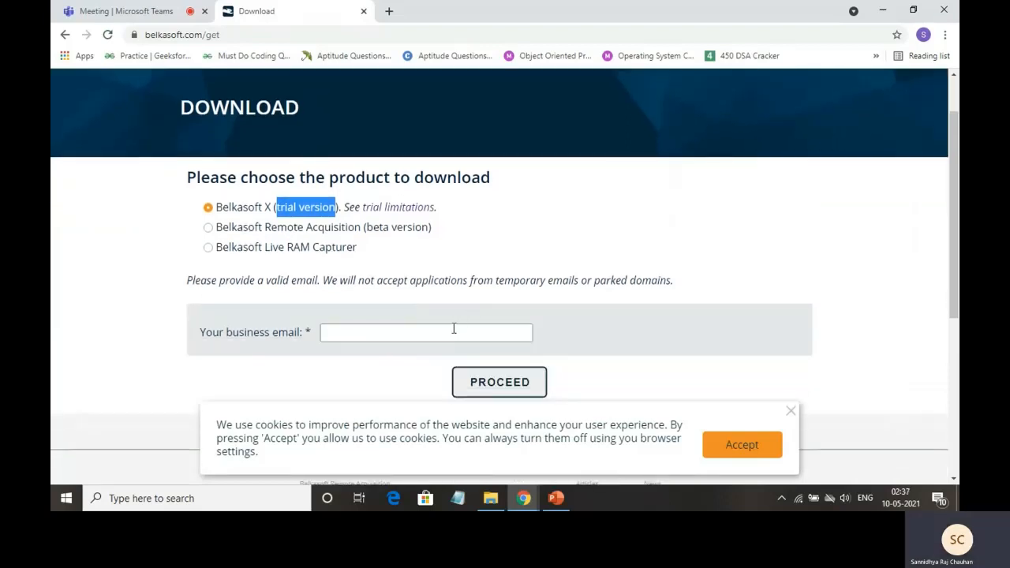
{"action": "left_click", "coordinate": [653, 240]}
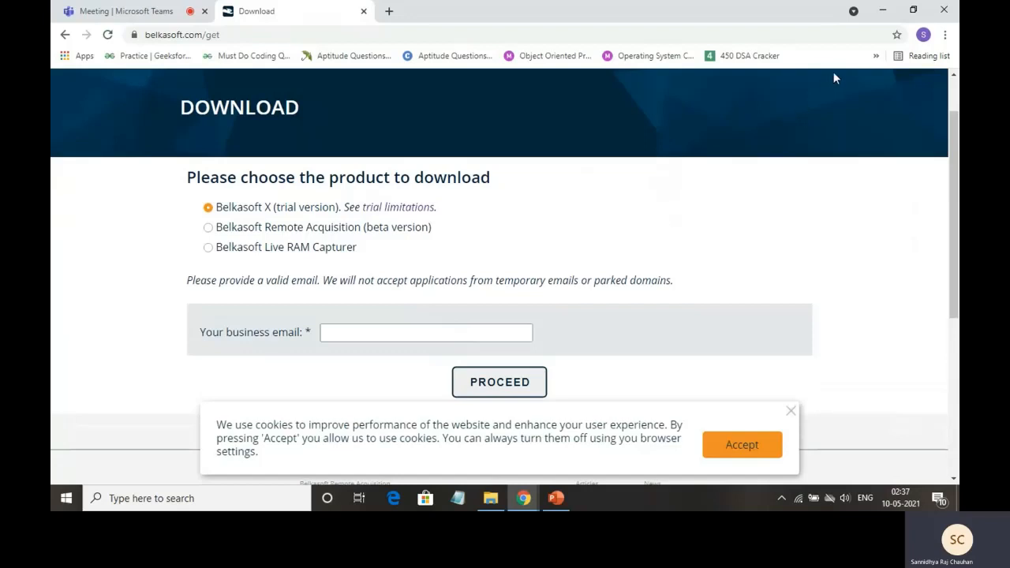
Minimize the browser, presentation and remaining window to reveal the desktop
{"action": "left_click", "coordinate": [882, 15]}
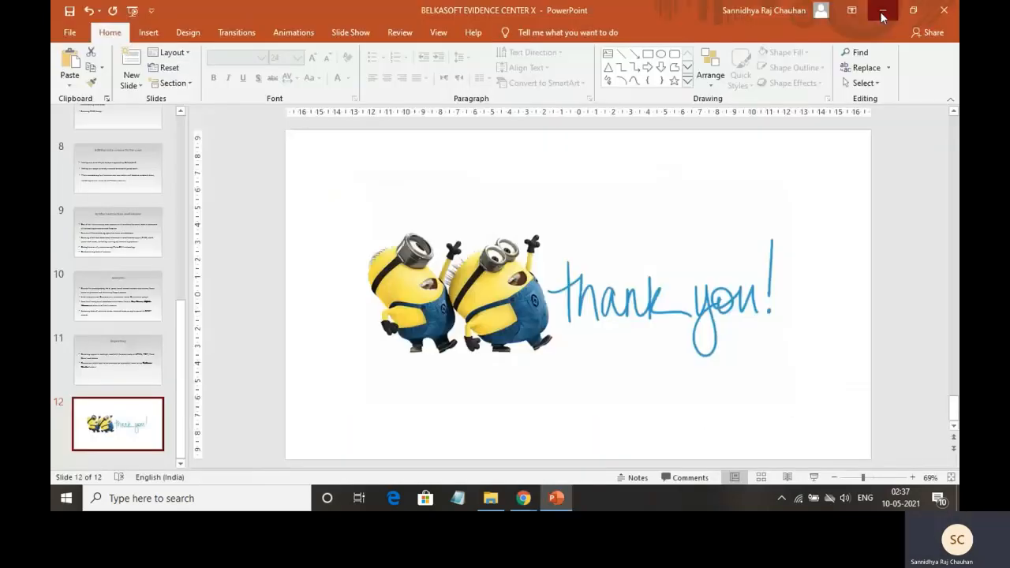
{"action": "left_click", "coordinate": [883, 15]}
{"action": "left_click", "coordinate": [882, 16]}
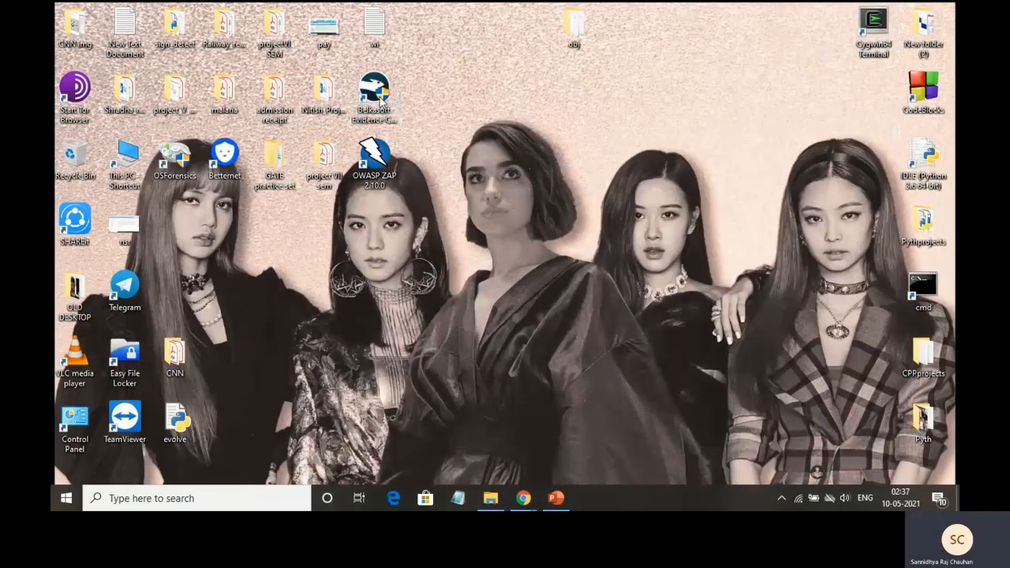
Launch Belkasoft Evidence Center X from its desktop shortcut to the trial start screen
{"action": "left_click", "coordinate": [382, 95]}
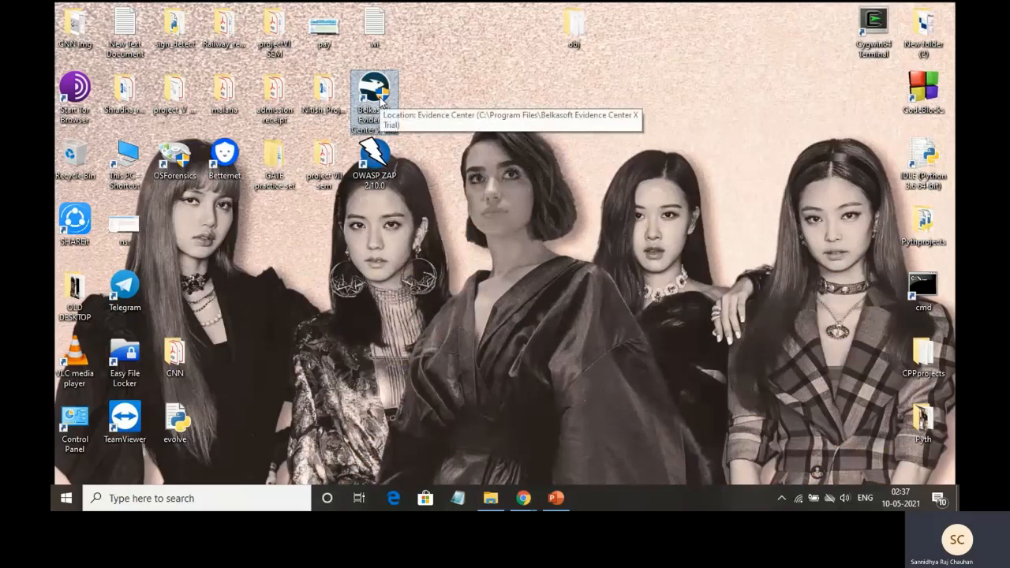
{"action": "double_click", "coordinate": [387, 113]}
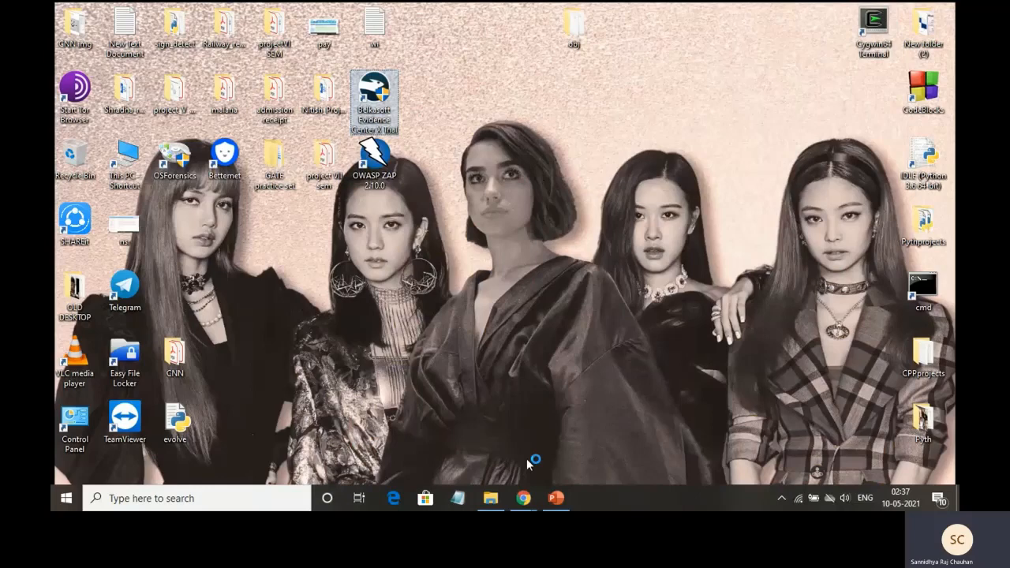
{"action": "mouse_move", "coordinate": [527, 497]}
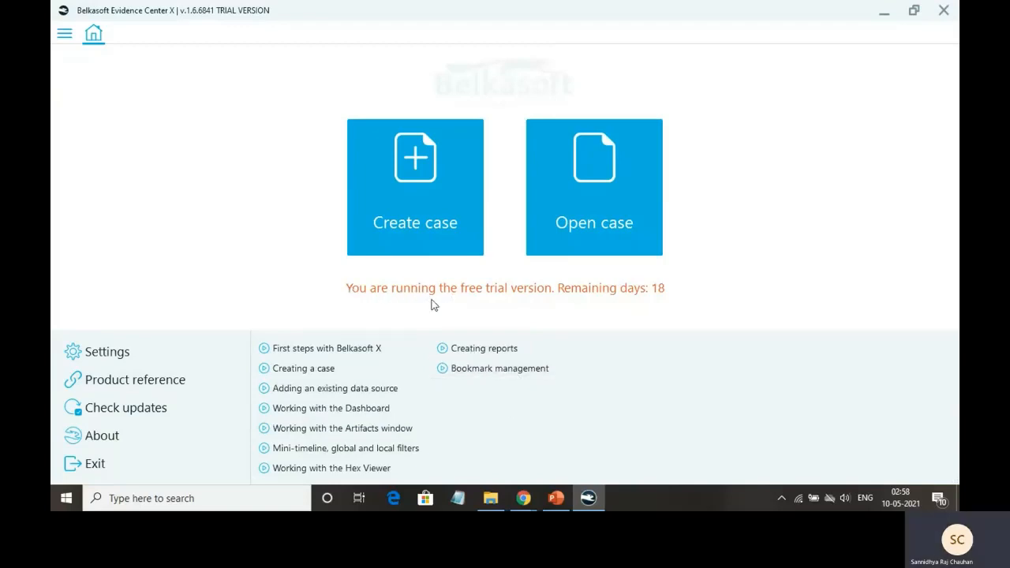
Check the existing cases, cancel without opening one, and start the Create case form
{"action": "left_click", "coordinate": [585, 225]}
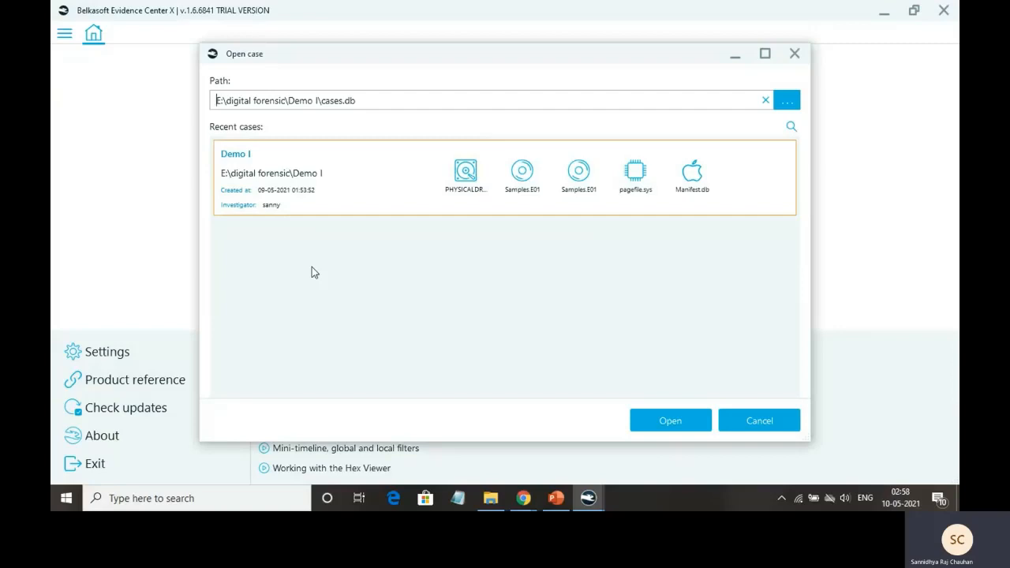
{"action": "left_click", "coordinate": [745, 417]}
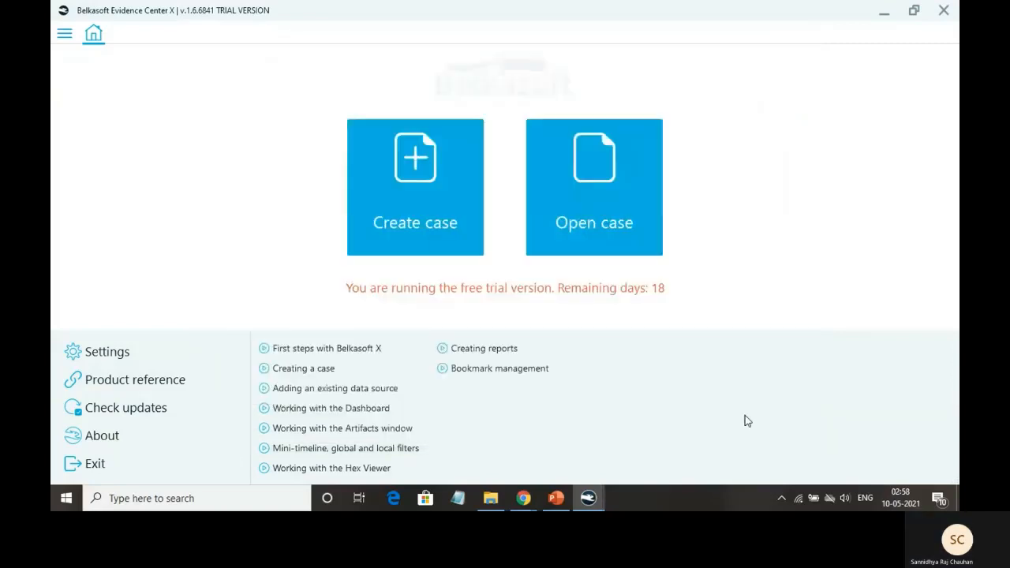
{"action": "left_click", "coordinate": [464, 196]}
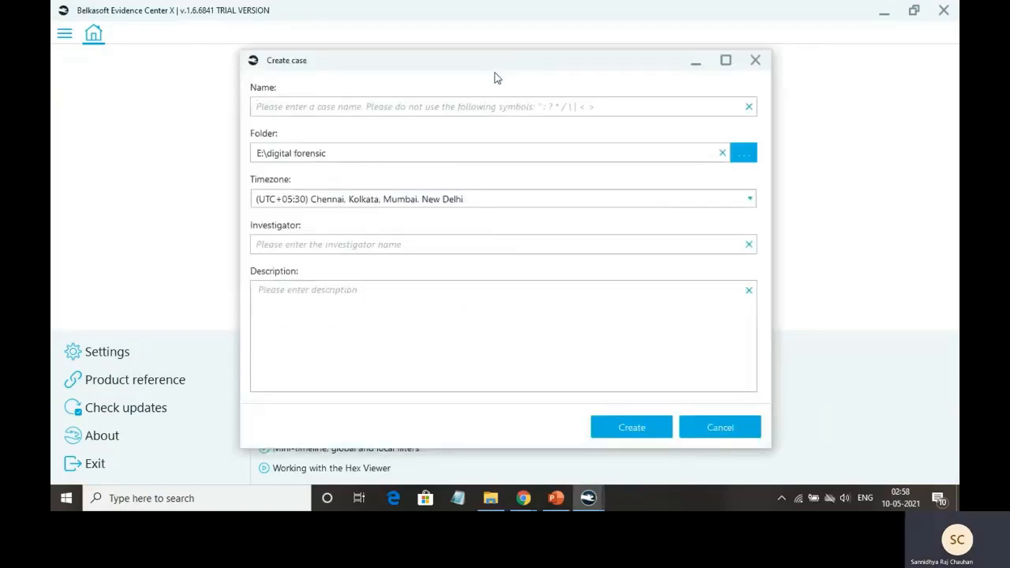
Create case cs831 in E:\digital forensic with UTC+05:30 Chennai timezone and the investigator's name
{"action": "left_click_drag", "start_coordinate": [498, 71], "coordinate": [515, 90]}
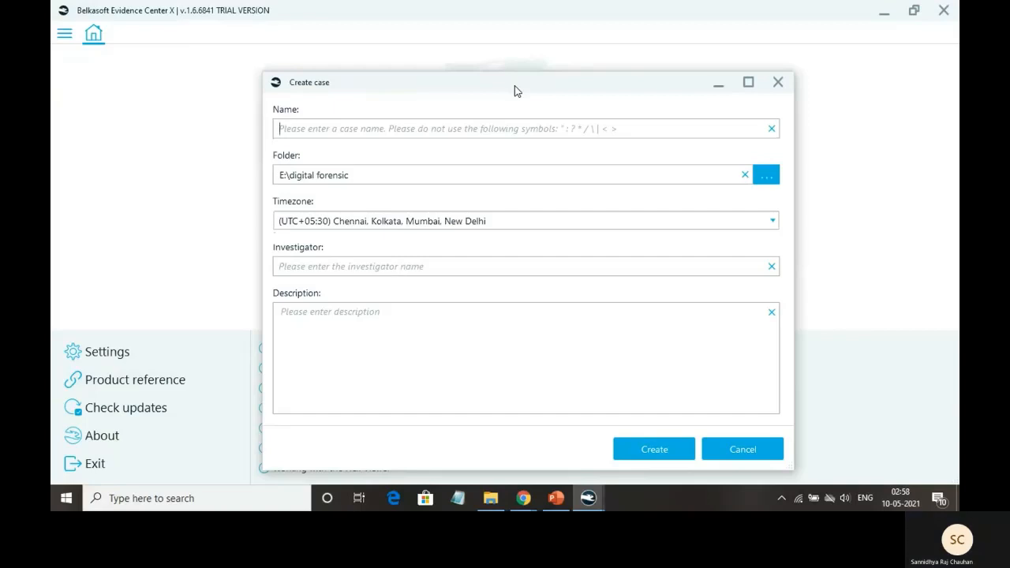
{"action": "type", "text": "cs831"}
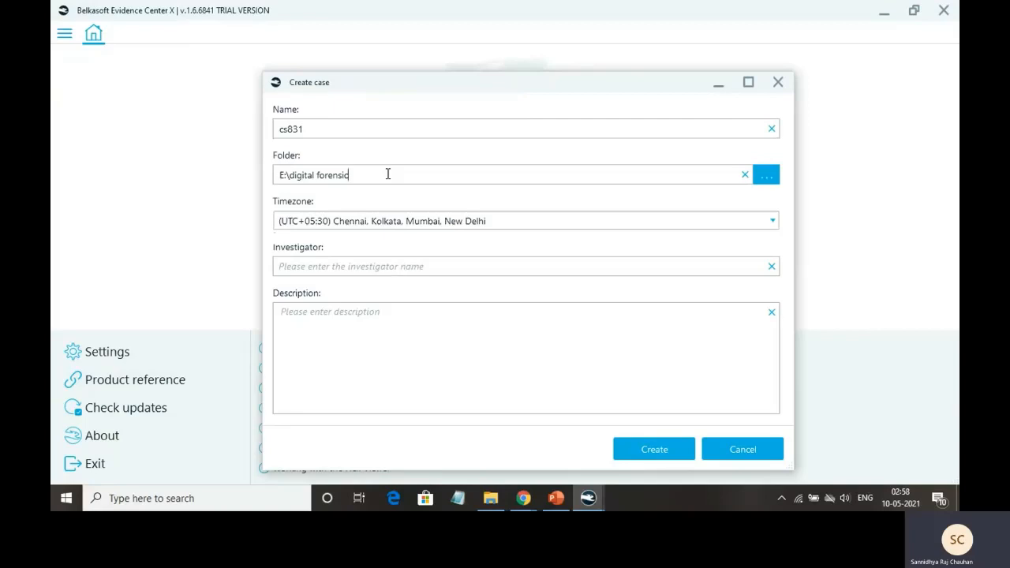
{"action": "left_click", "coordinate": [522, 228]}
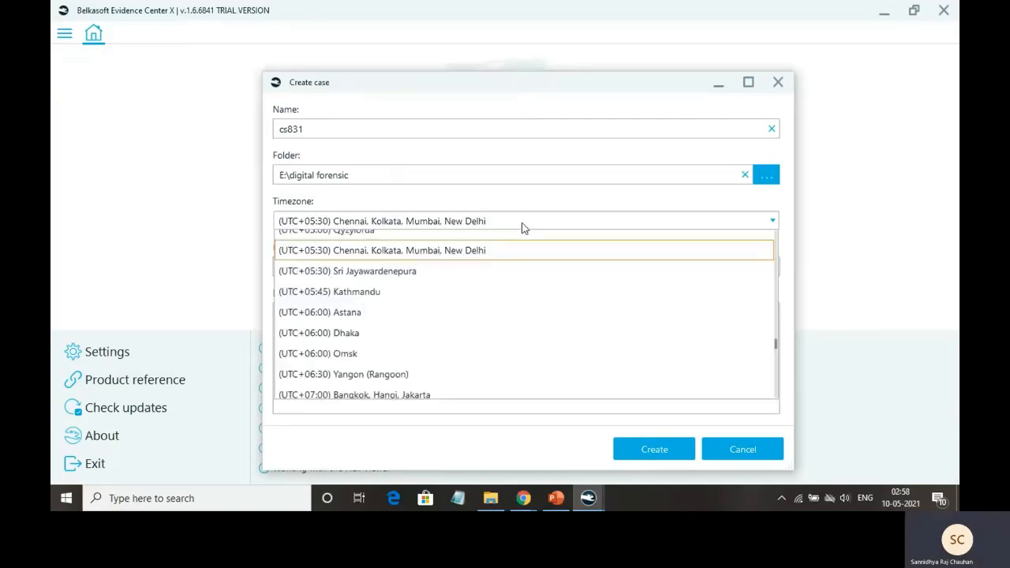
{"action": "left_click", "coordinate": [468, 251]}
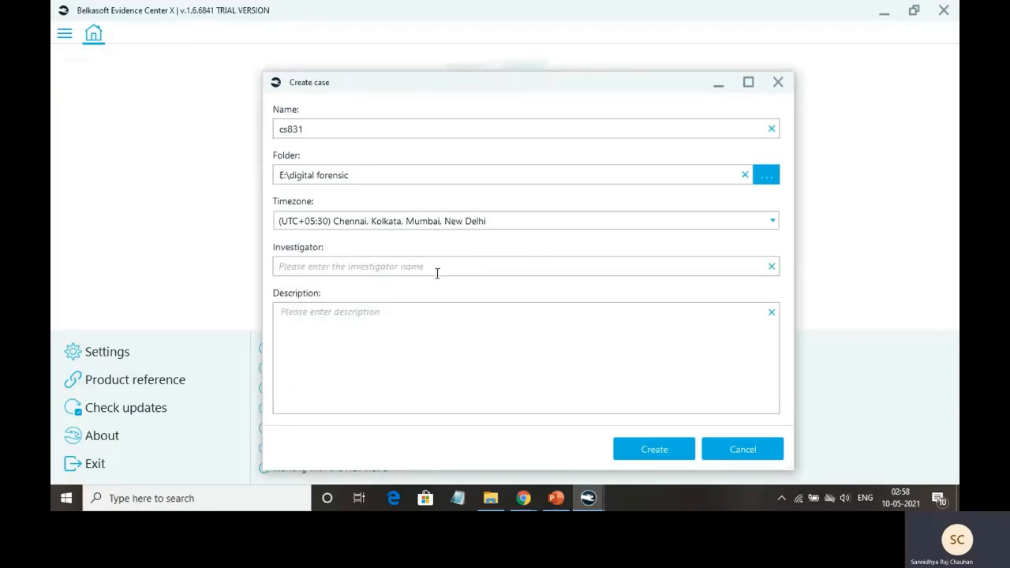
{"action": "type", "text": "Sann"}
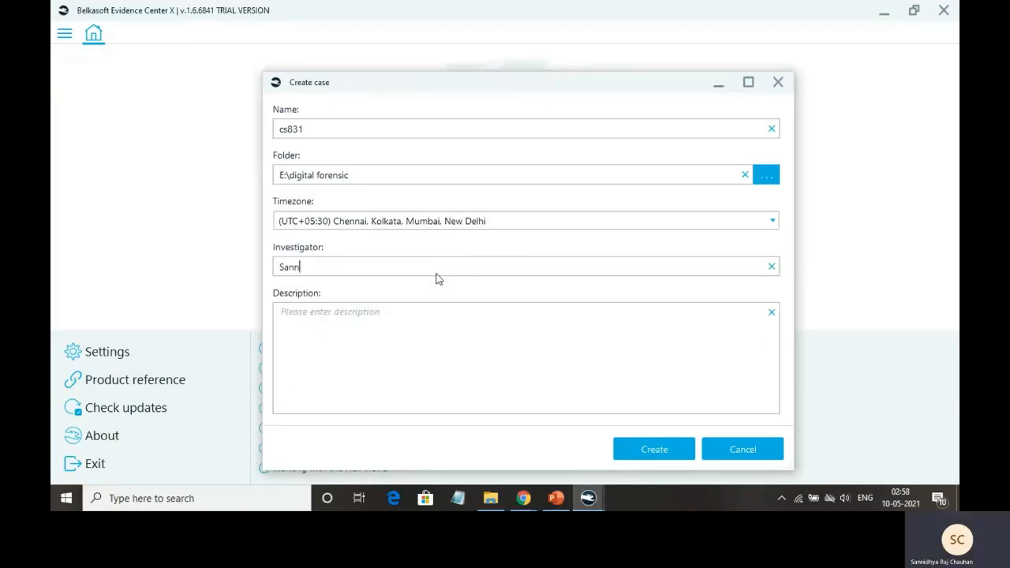
{"action": "type", "text": "idhya"}
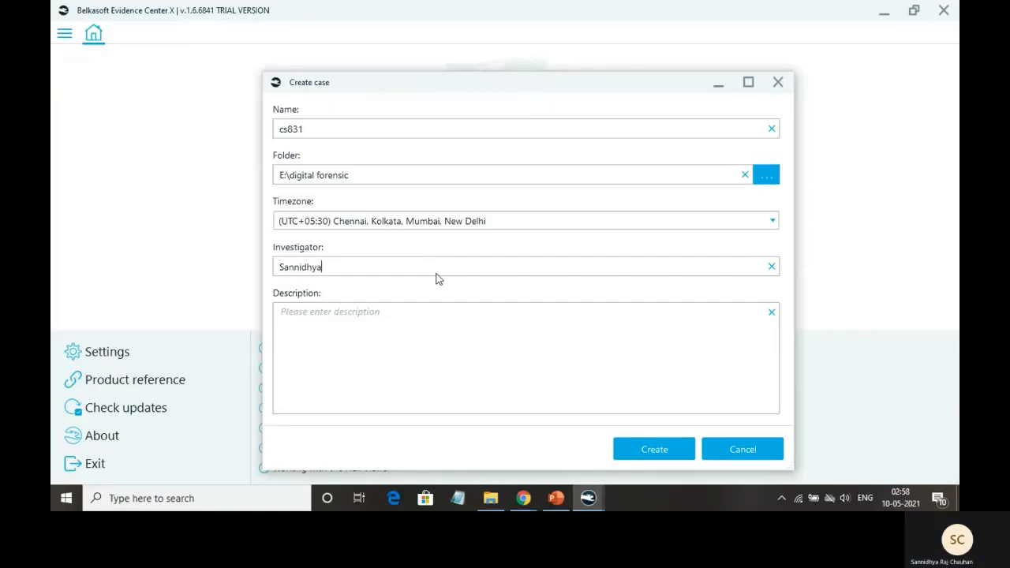
{"action": "left_click", "coordinate": [356, 327]}
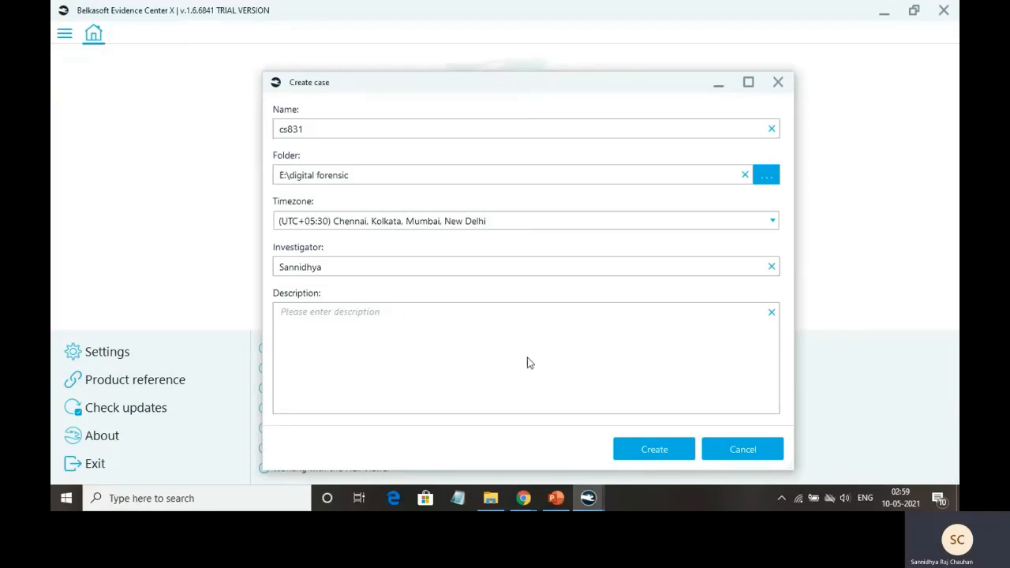
{"action": "left_click", "coordinate": [675, 454]}
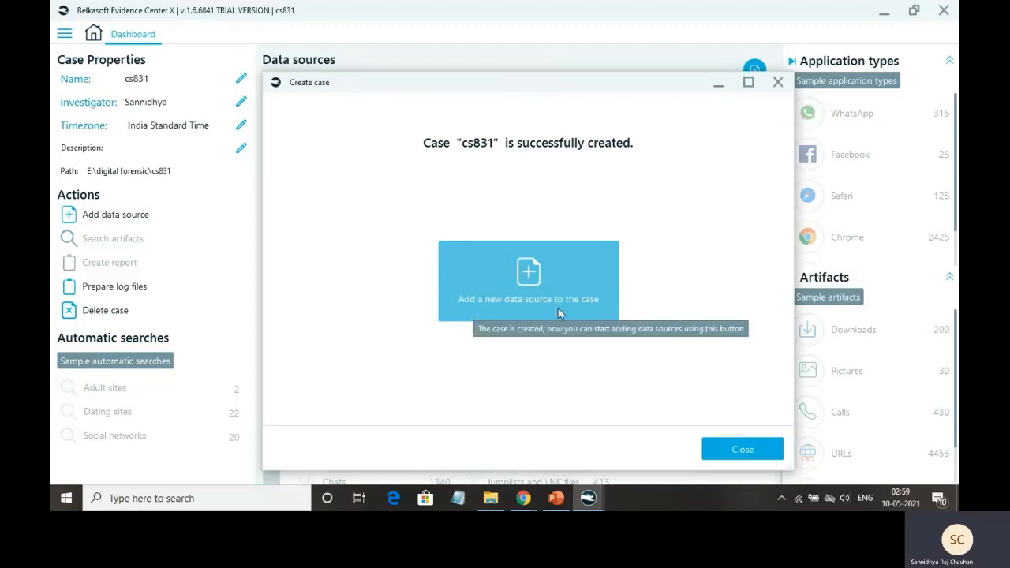
Close the case-created message, scroll the Data sources list, and go back to the cs831 dashboard
{"action": "left_click", "coordinate": [744, 450]}
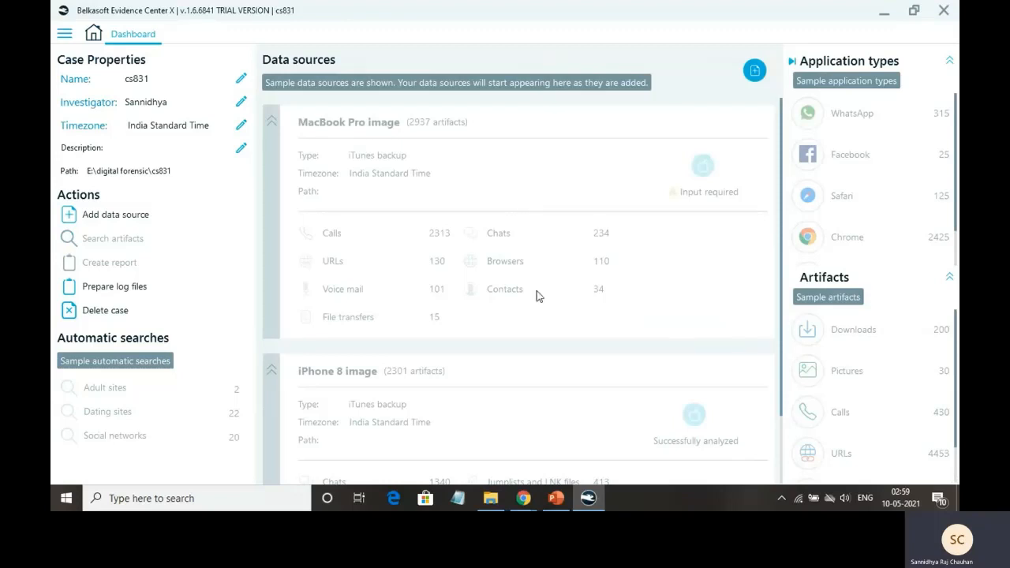
{"action": "scroll", "coordinate": [536, 292], "scroll_direction": "down", "scroll_amount": 1}
{"action": "scroll", "coordinate": [537, 296], "scroll_direction": "up", "scroll_amount": 1}
{"action": "scroll", "coordinate": [585, 233], "scroll_direction": "down", "scroll_amount": 1}
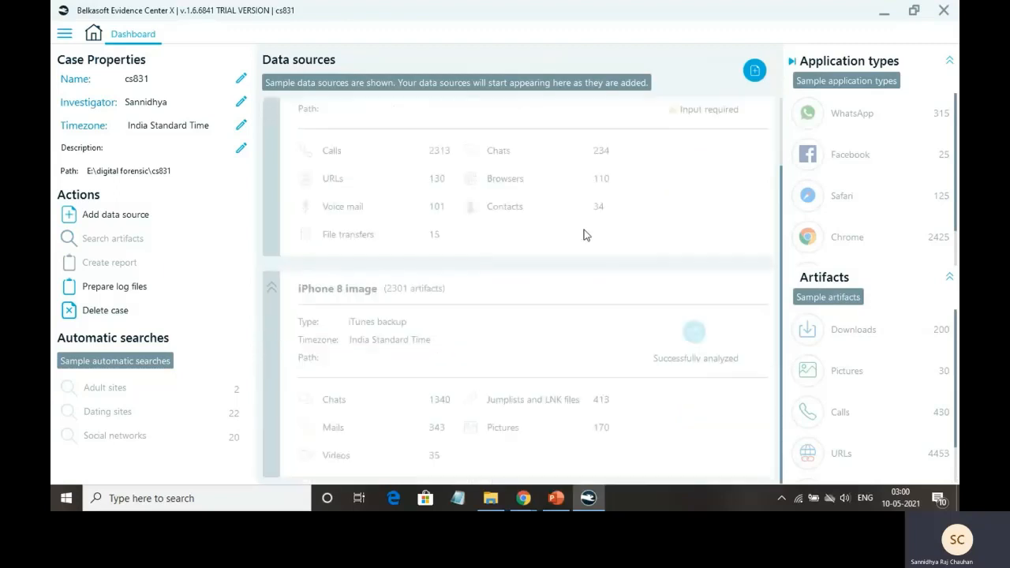
{"action": "scroll", "coordinate": [588, 232], "scroll_direction": "up", "scroll_amount": 1}
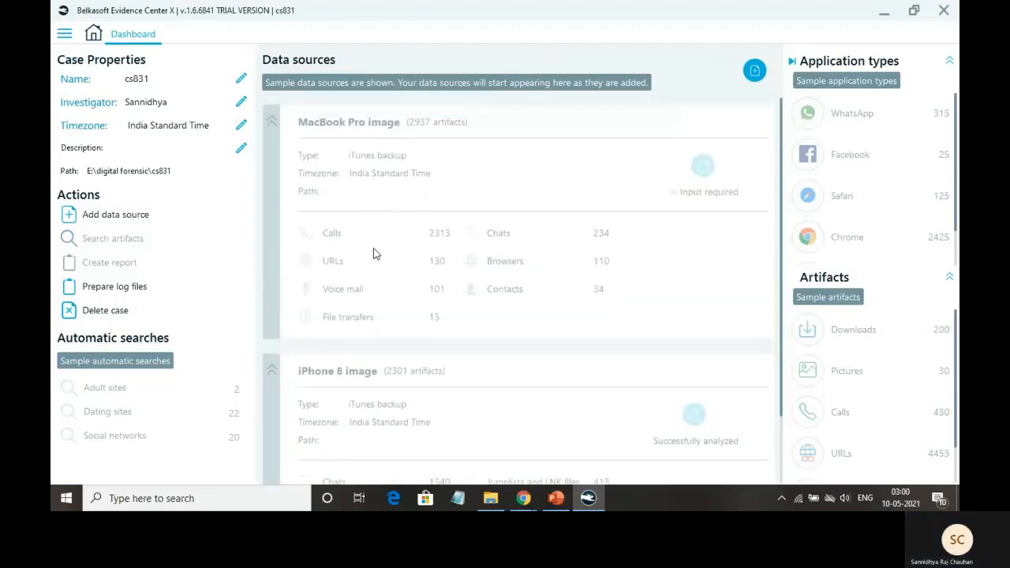
{"action": "left_click", "coordinate": [94, 39]}
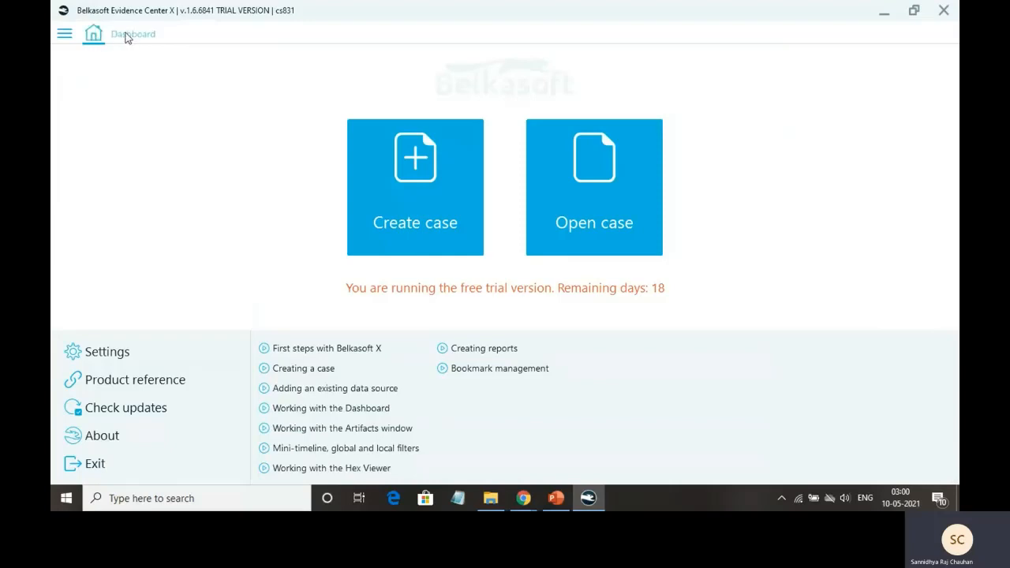
{"action": "left_click", "coordinate": [133, 36]}
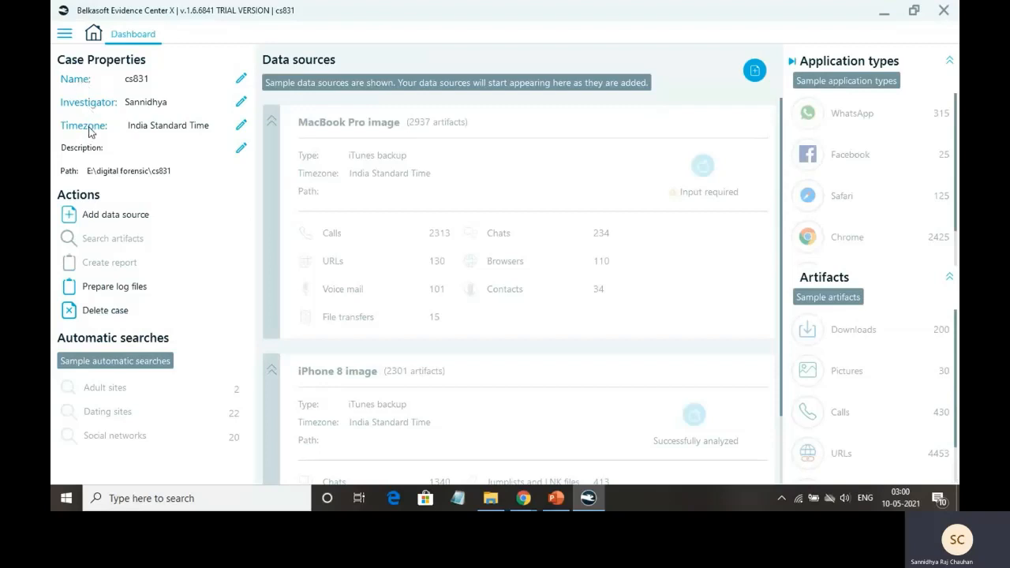
Append _1 to the case name so it becomes cs831_1
{"action": "left_click", "coordinate": [241, 81]}
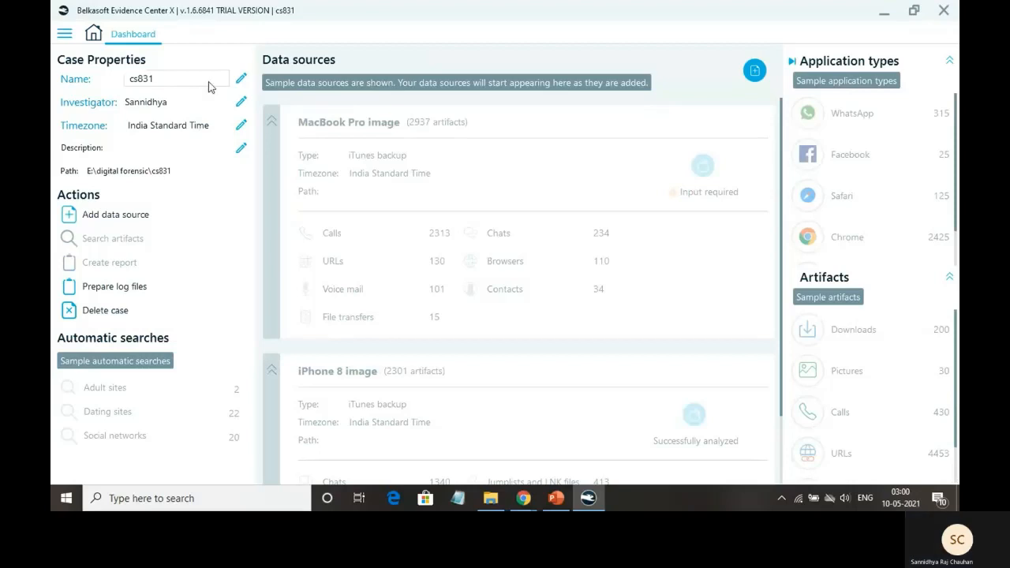
{"action": "type", "text": "_1"}
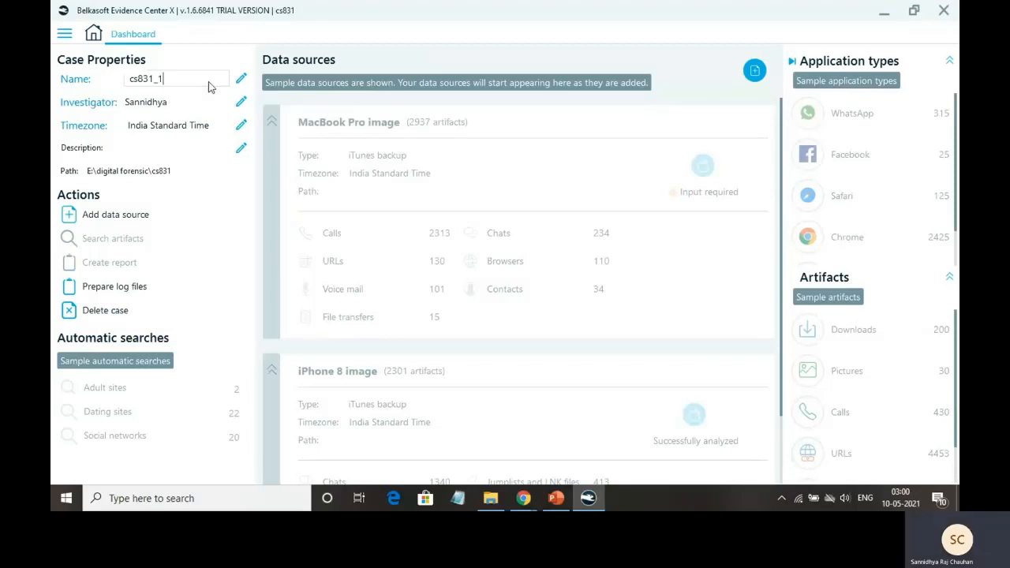
{"action": "key", "text": "Return"}
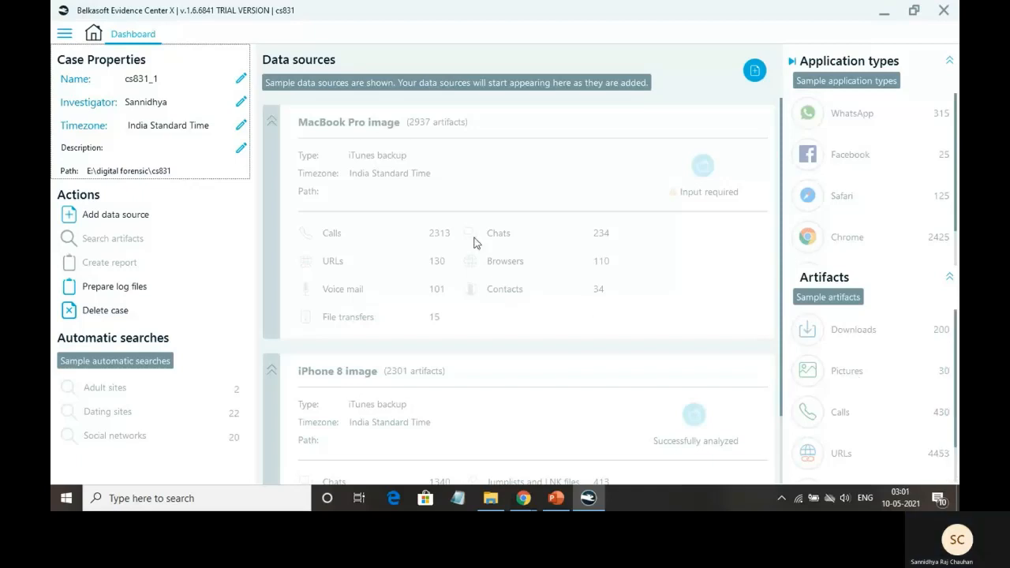
Add an existing Disk drive data source, listing PHYSICALDRIVE0 and drives C:, E: and F:
{"action": "left_click", "coordinate": [142, 220]}
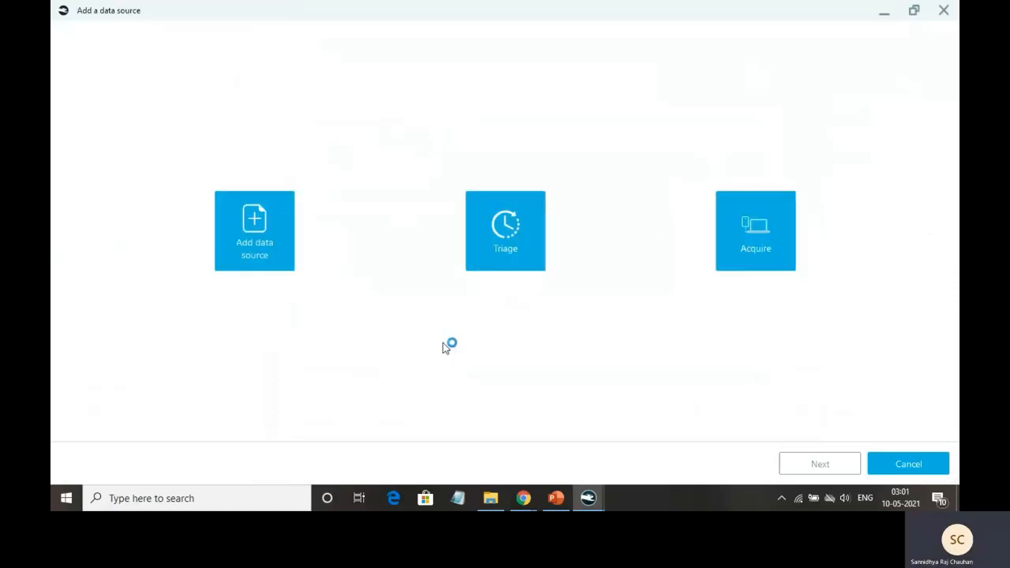
{"action": "left_click", "coordinate": [260, 242]}
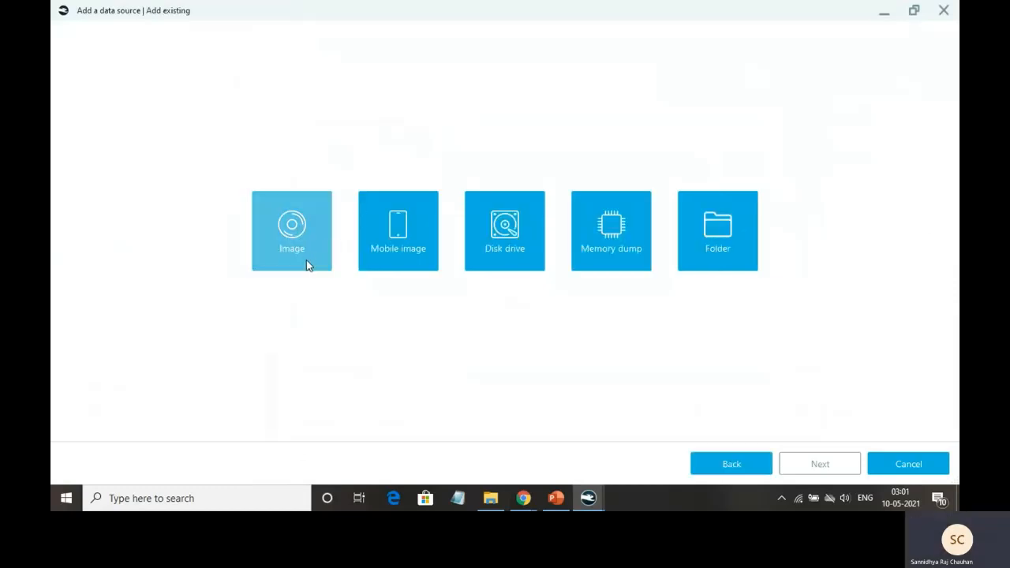
{"action": "left_click", "coordinate": [304, 260]}
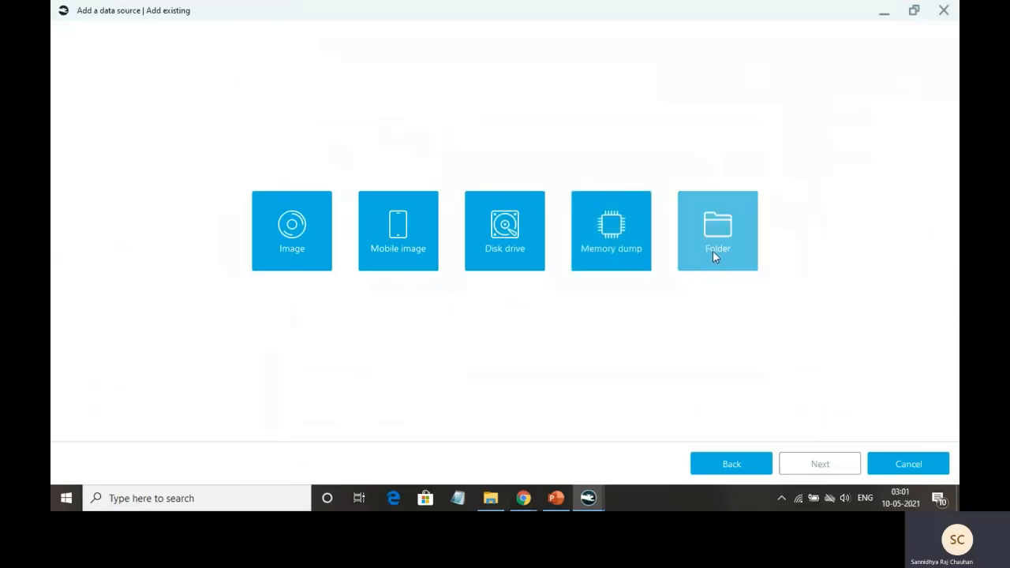
{"action": "left_click", "coordinate": [507, 254]}
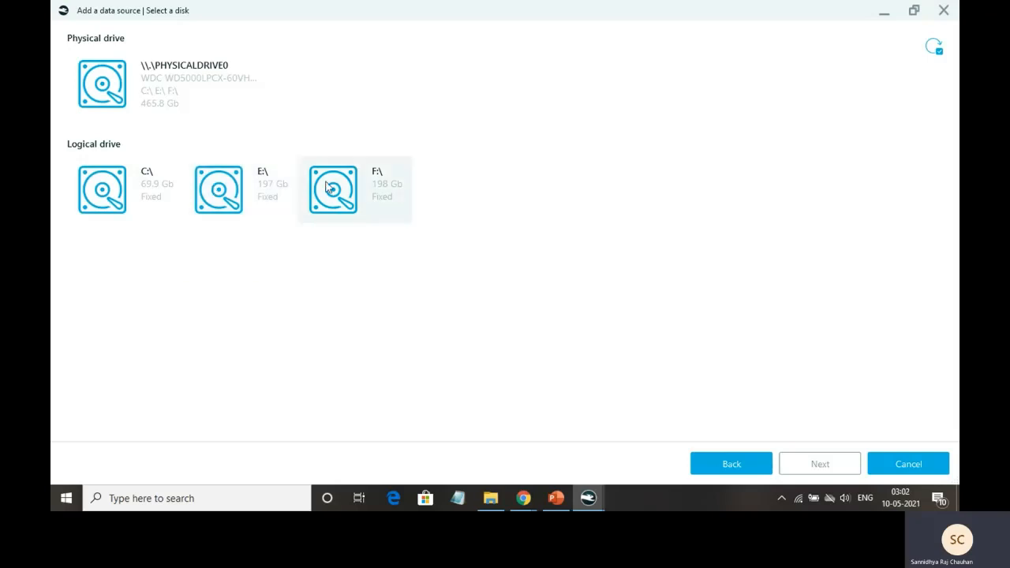
Open PHYSICALDRIVE0's partitions and uncheck the 901 Mb and E: partitions
{"action": "left_click", "coordinate": [180, 98]}
{"action": "double_click", "coordinate": [180, 98]}
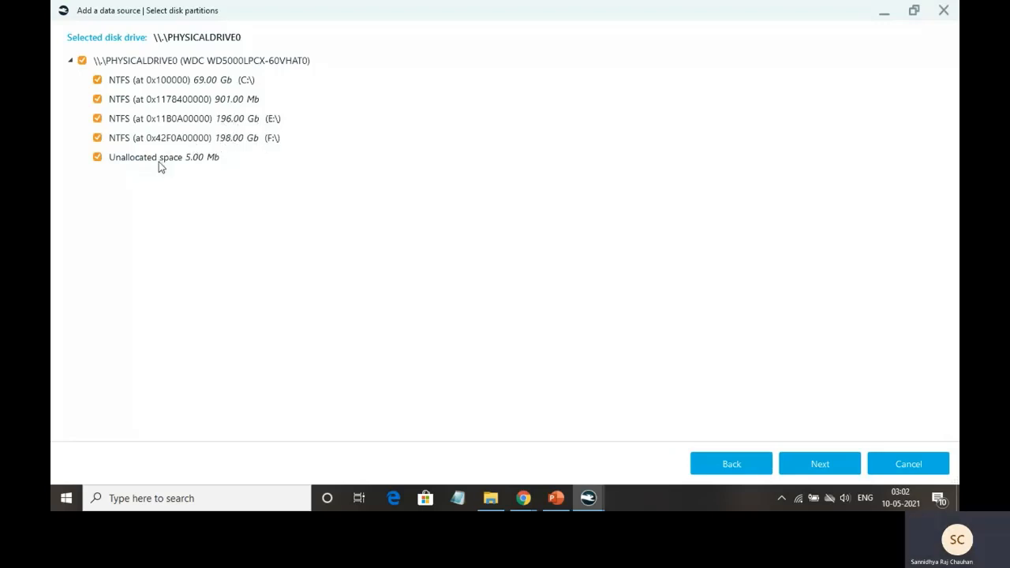
{"action": "left_click", "coordinate": [98, 100]}
{"action": "left_click", "coordinate": [97, 120]}
Keep No carving as the analysis type and continue to the advanced options
{"action": "left_click", "coordinate": [821, 470]}
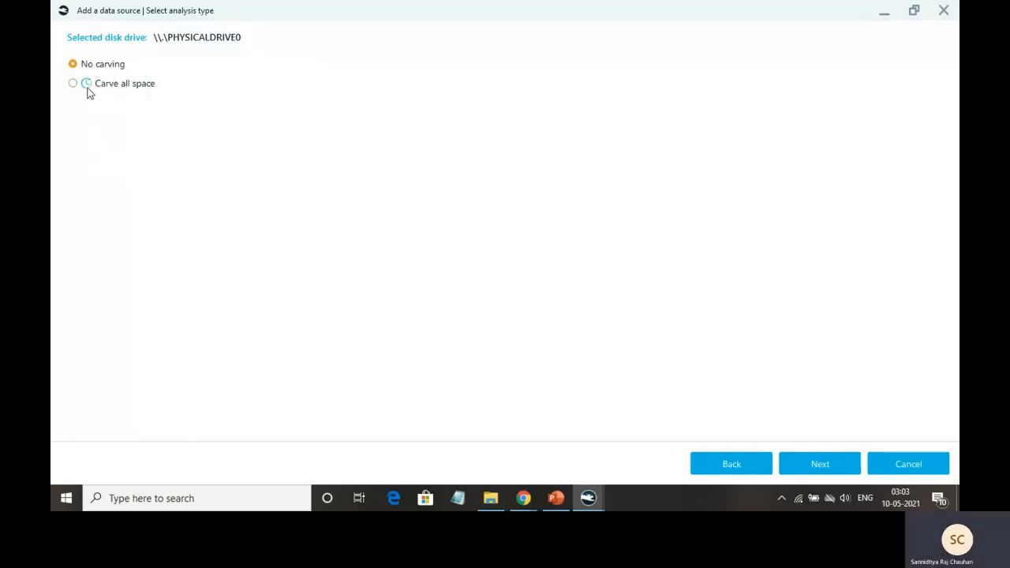
{"action": "mouse_move", "coordinate": [88, 88]}
{"action": "left_click", "coordinate": [835, 466]}
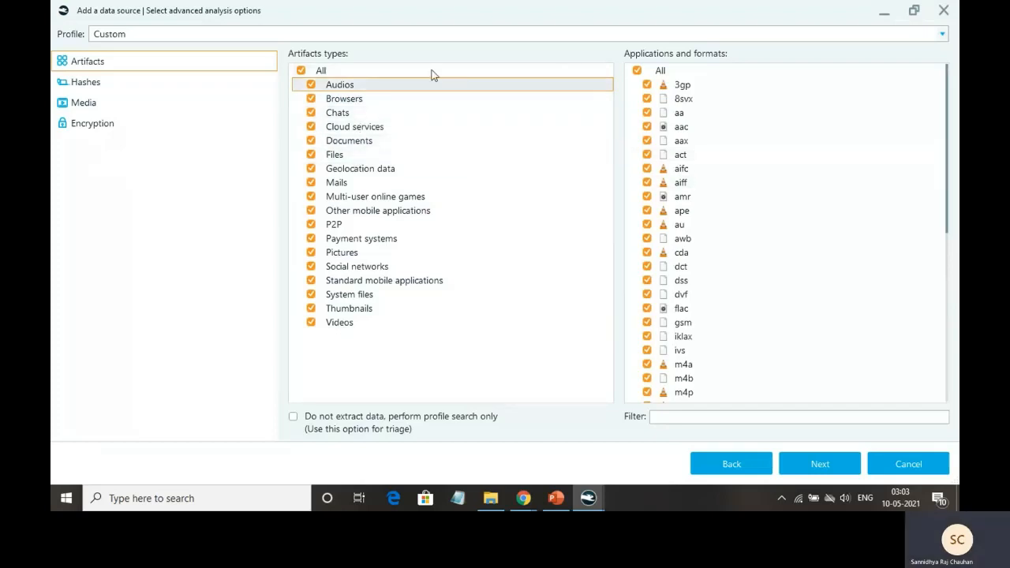
Keep all artifact types and pass the hash and media pages unchanged to reach the review page
{"action": "scroll", "coordinate": [763, 183], "scroll_direction": "down", "scroll_amount": 10}
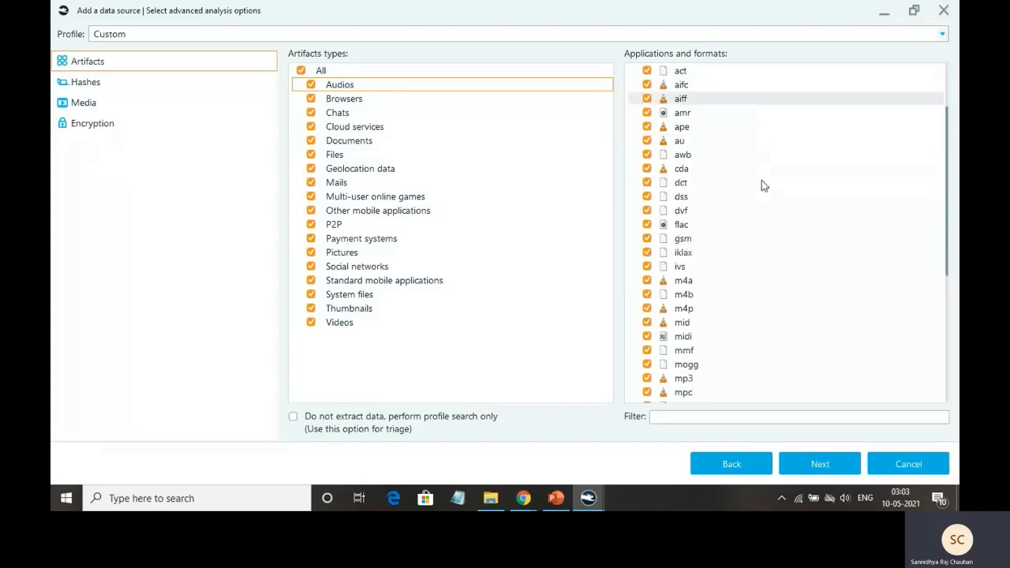
{"action": "scroll", "coordinate": [763, 183], "scroll_direction": "up", "scroll_amount": 10}
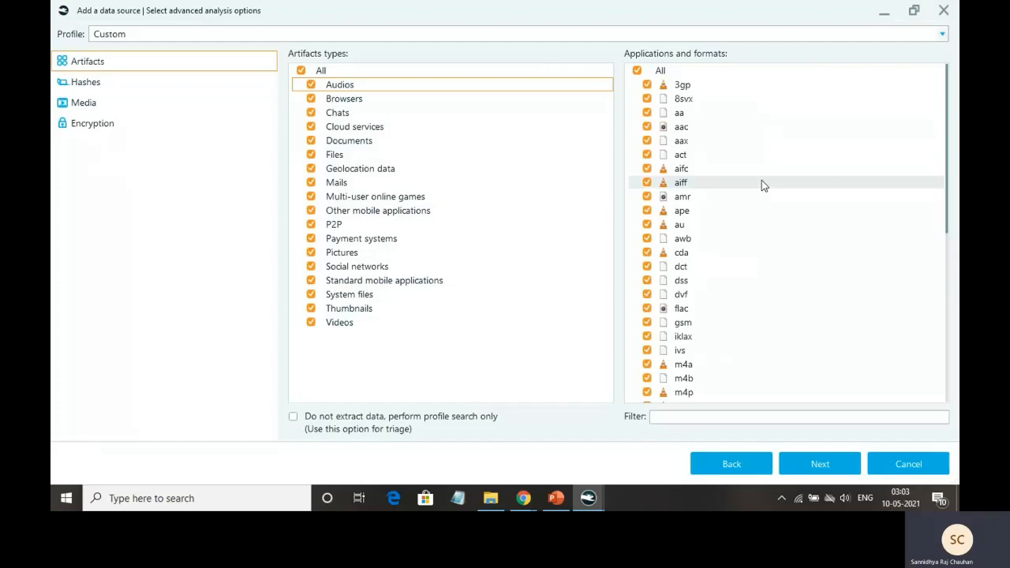
{"action": "left_click", "coordinate": [814, 467]}
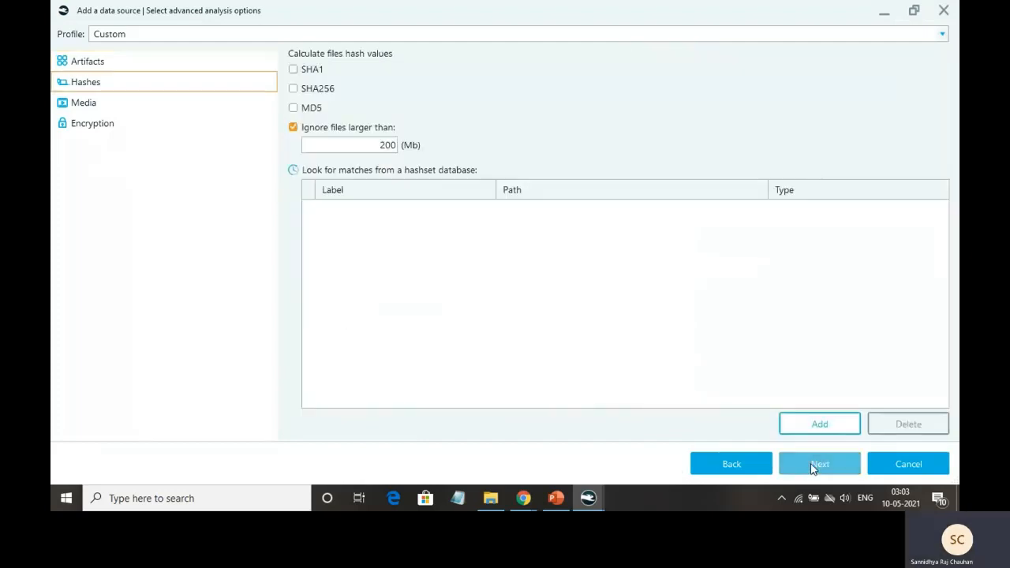
{"action": "left_click", "coordinate": [810, 463]}
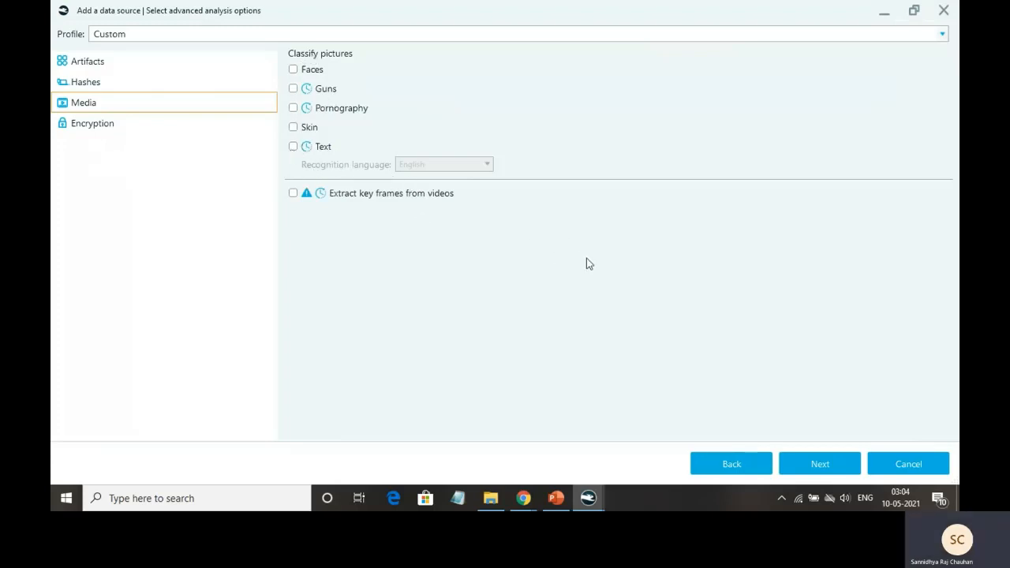
{"action": "left_click", "coordinate": [825, 463]}
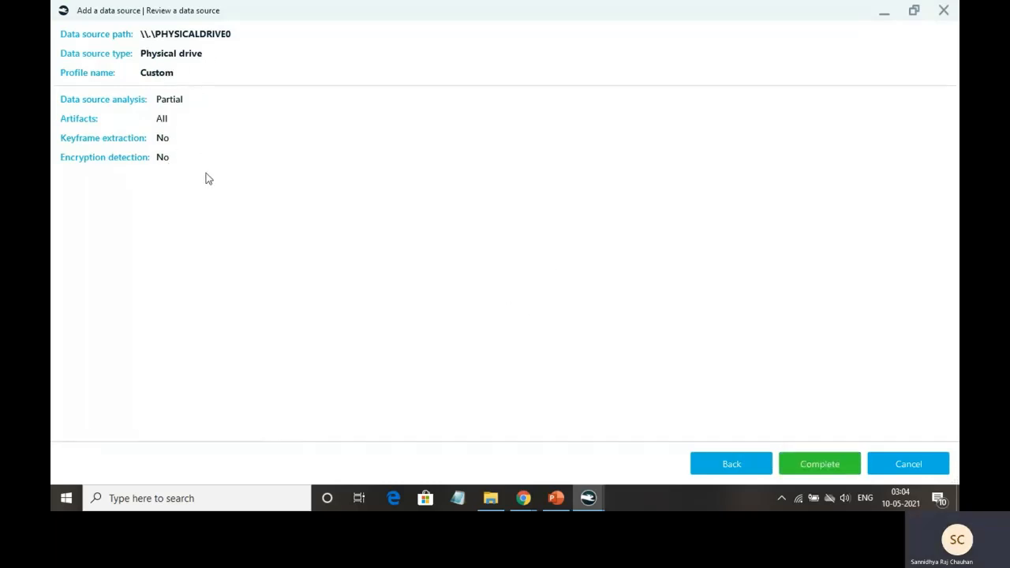
Finish adding PHYSICALDRIVE0 and check its analysis in Tasks at 40%, 2 of 5 tasks done
{"action": "left_click", "coordinate": [810, 470]}
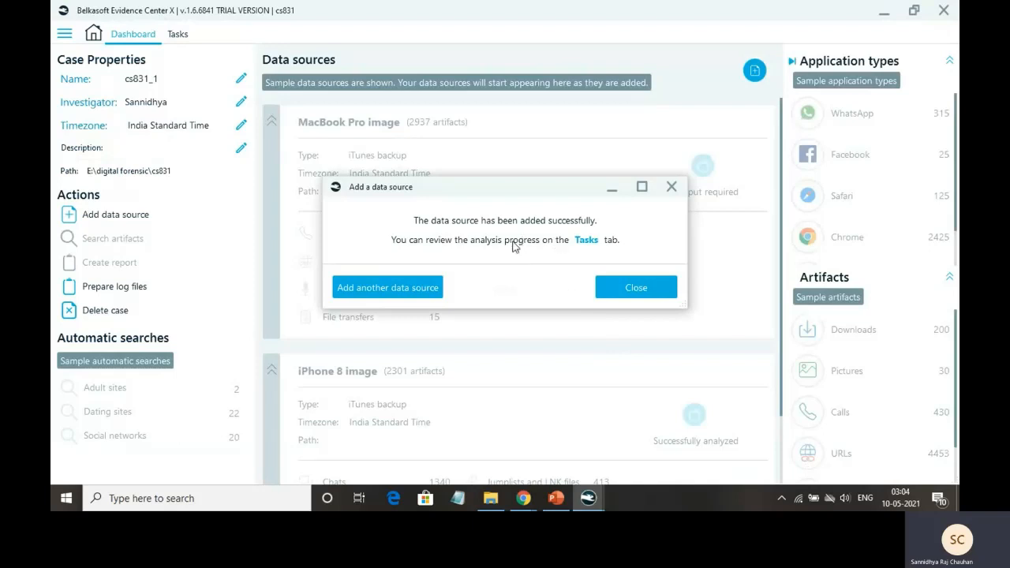
{"action": "left_click", "coordinate": [636, 288]}
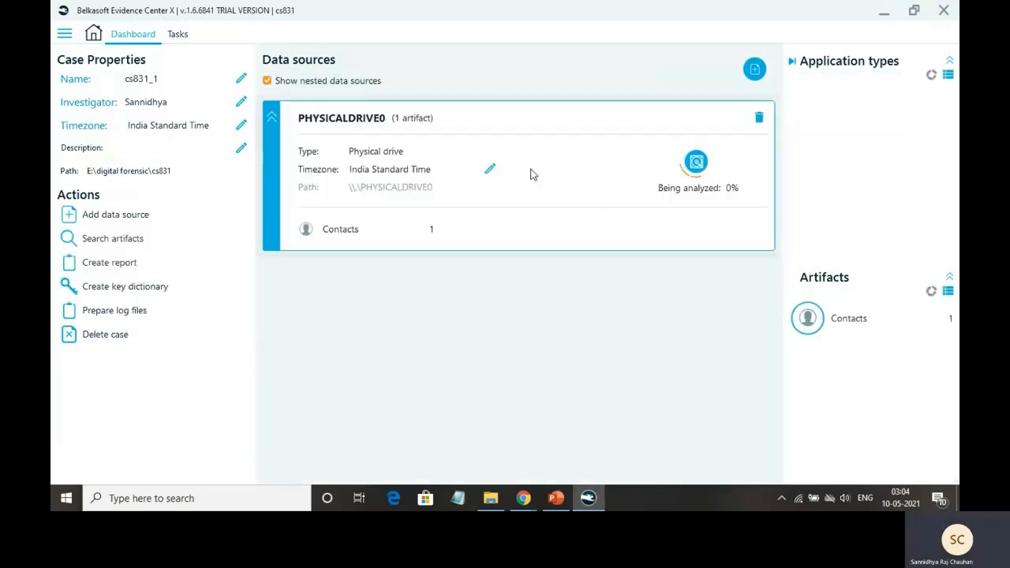
{"action": "mouse_move", "coordinate": [726, 192]}
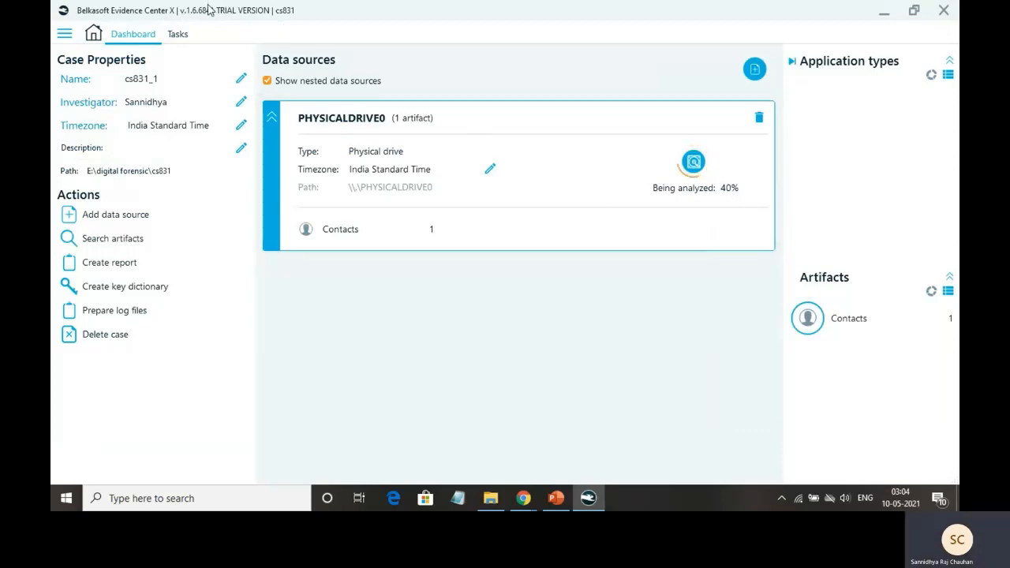
{"action": "left_click", "coordinate": [185, 35]}
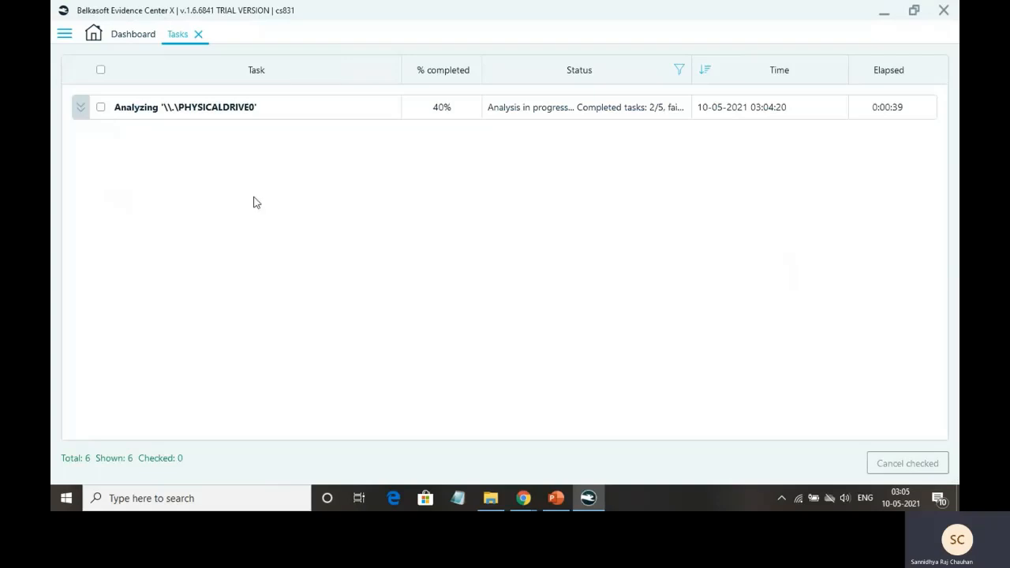
Cancel the PHYSICALDRIVE0 analysis task and return to the dashboard showing it canceled
{"action": "left_click", "coordinate": [134, 35]}
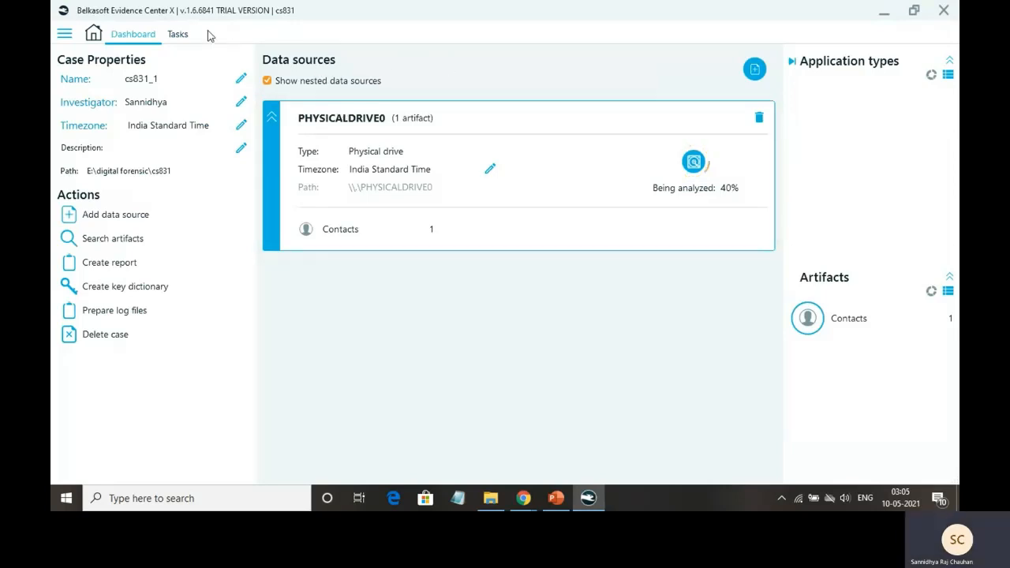
{"action": "left_click", "coordinate": [179, 34]}
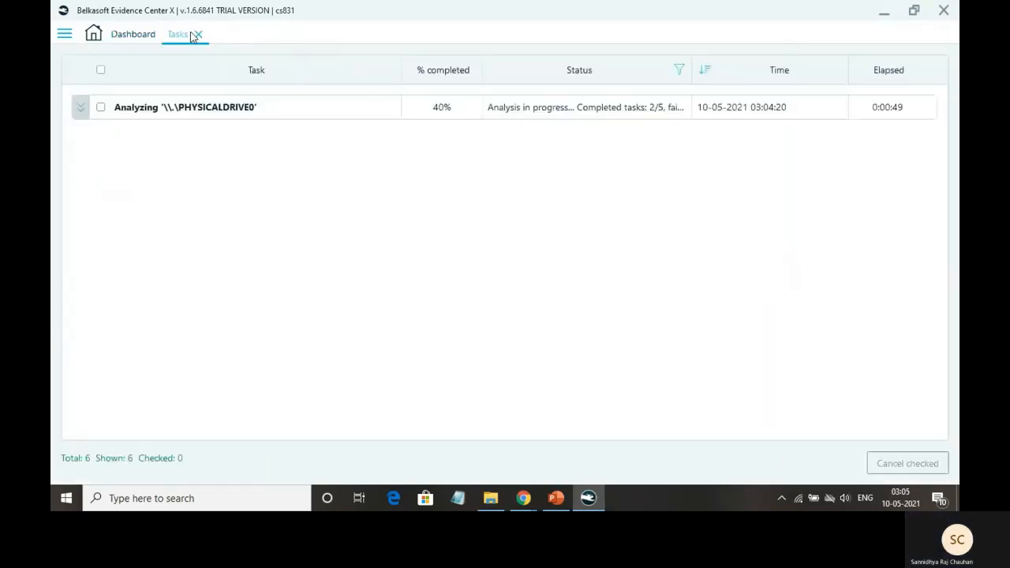
{"action": "left_click", "coordinate": [101, 107]}
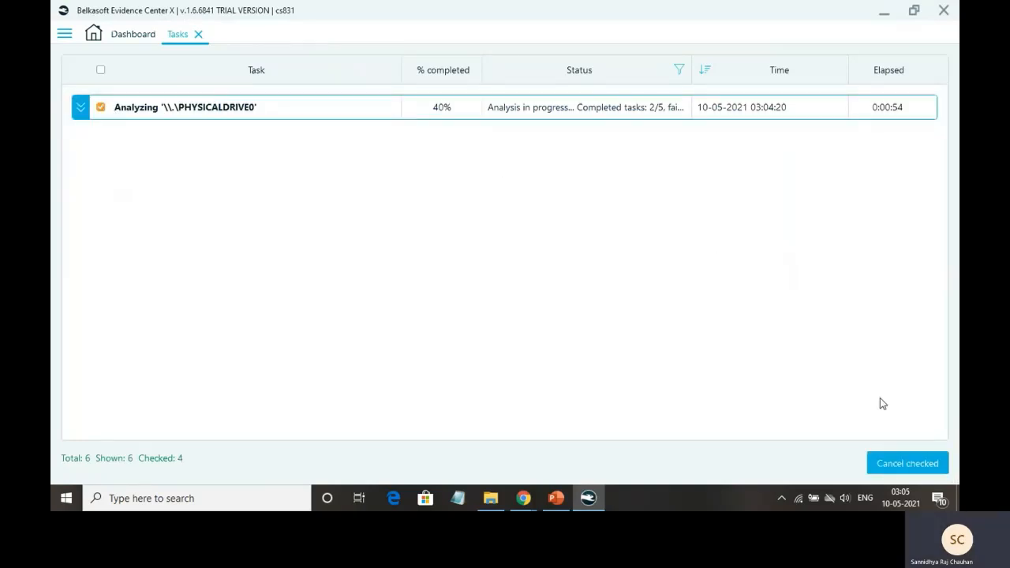
{"action": "left_click", "coordinate": [900, 467]}
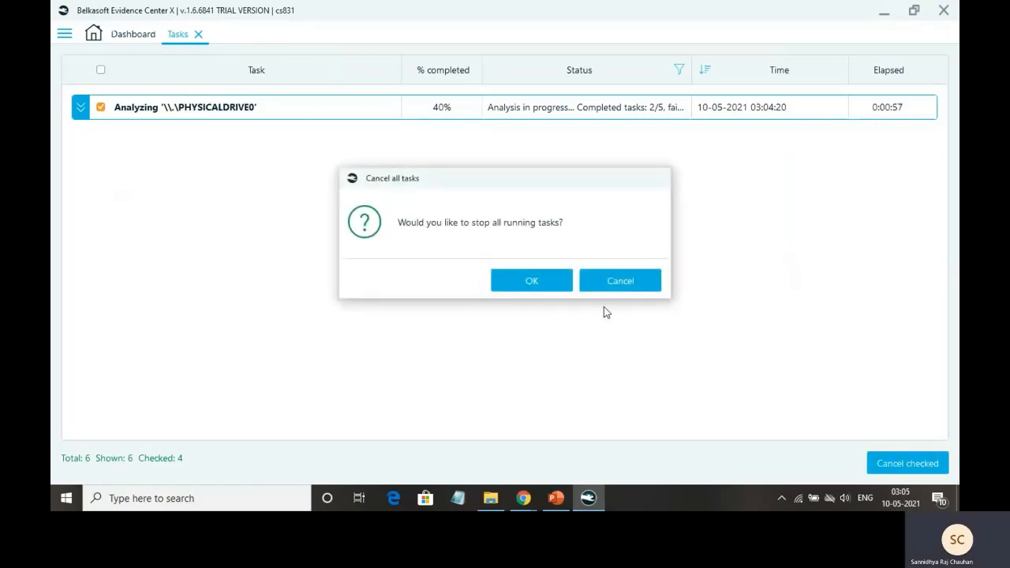
{"action": "left_click", "coordinate": [543, 285]}
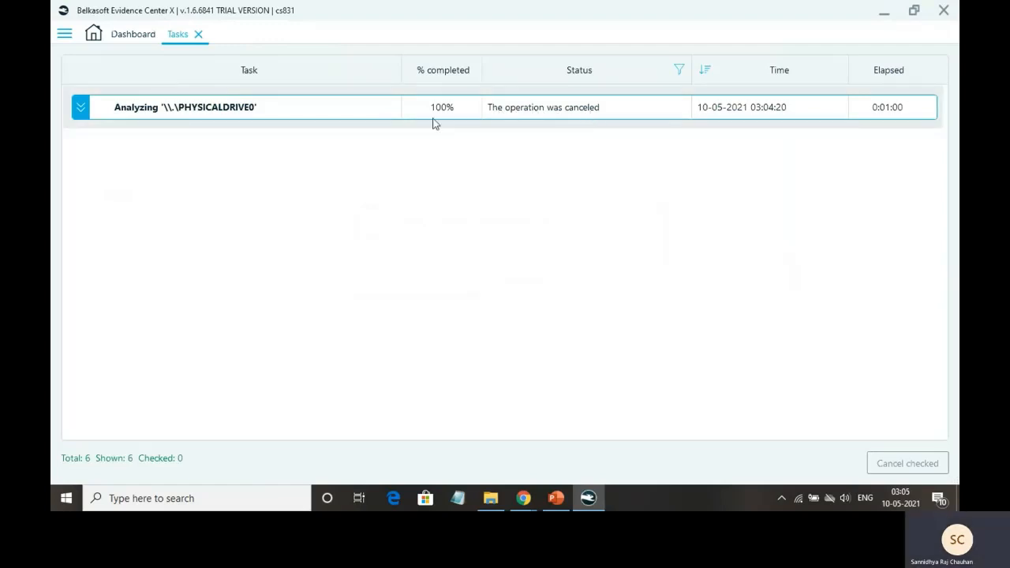
{"action": "left_click", "coordinate": [121, 33]}
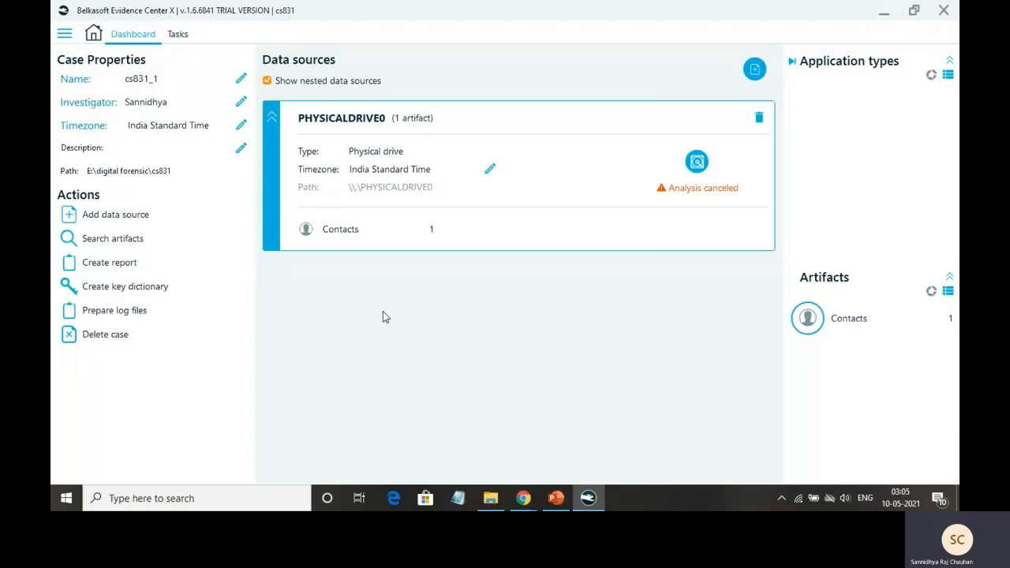
Start a new Triage data source of type Image, browsing to the Sample Data folder
{"action": "left_click", "coordinate": [170, 218]}
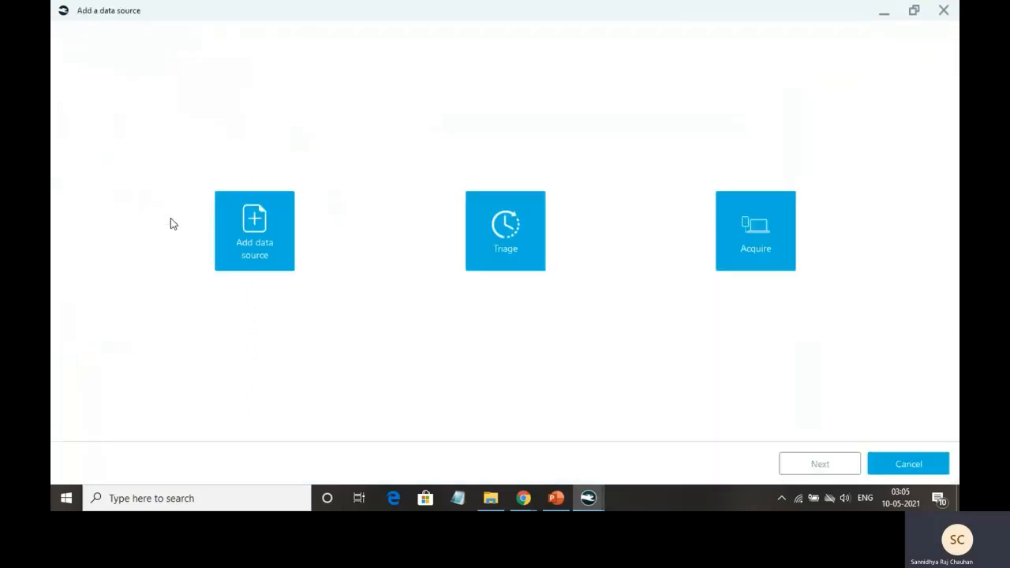
{"action": "left_click", "coordinate": [517, 243]}
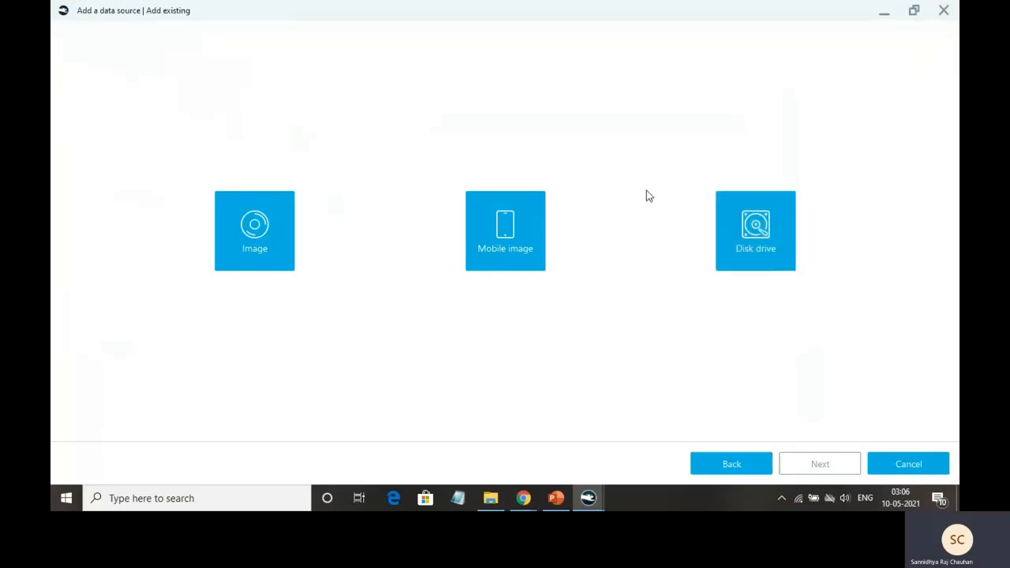
{"action": "left_click", "coordinate": [242, 250]}
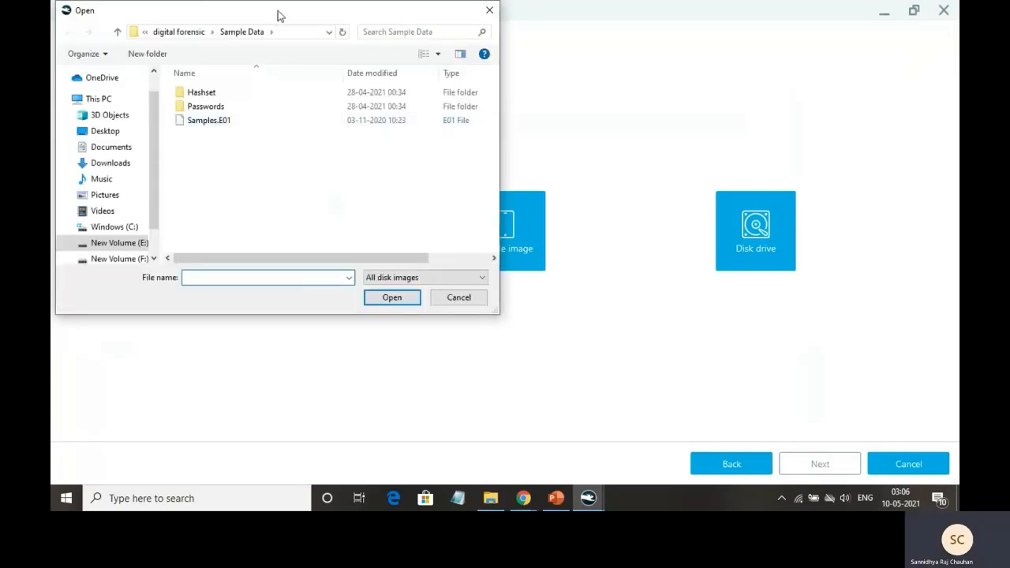
Load Samples.E01 as the image source under the Triage profile
{"action": "left_click_drag", "start_coordinate": [278, 16], "coordinate": [388, 101]}
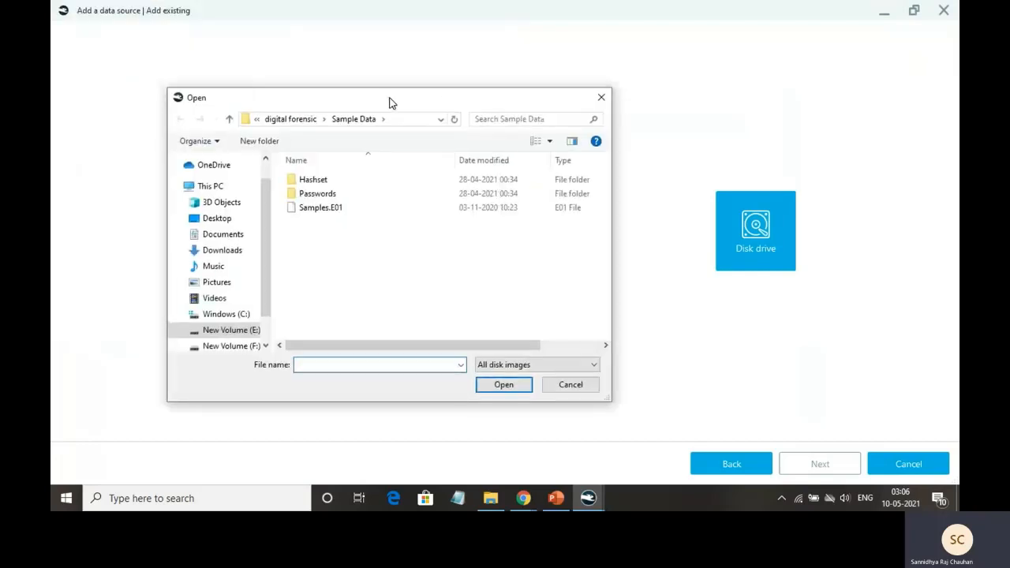
{"action": "left_click", "coordinate": [345, 207]}
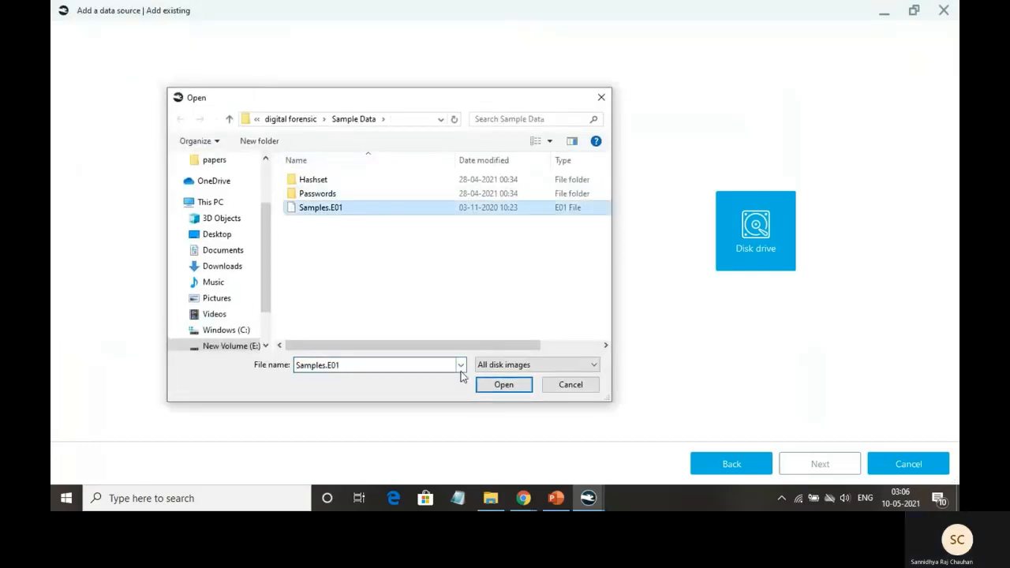
{"action": "left_click", "coordinate": [510, 387]}
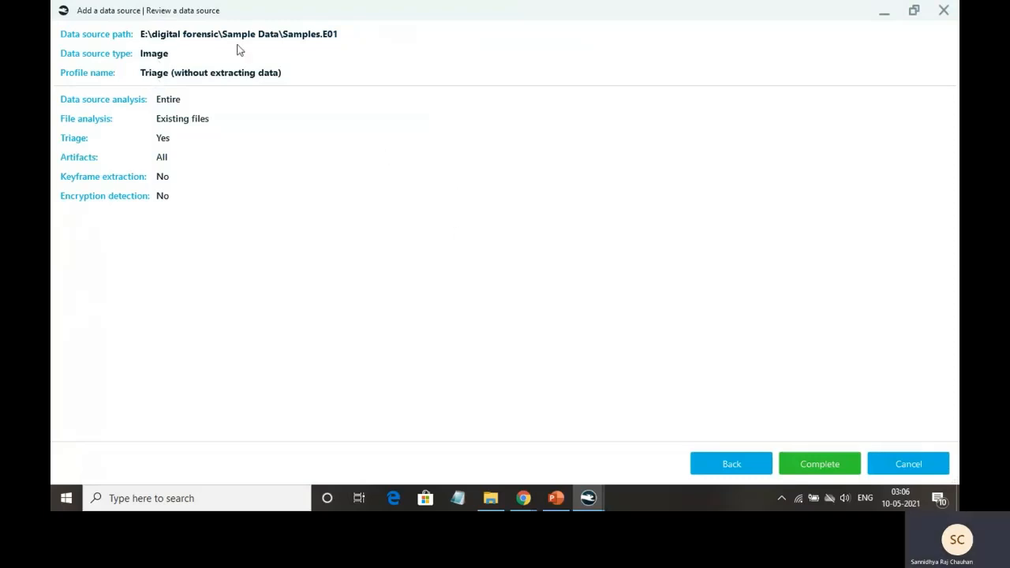
Add Samples.E01 to cs831_1 and check its triage analysis in Tasks at 33%
{"action": "left_click", "coordinate": [830, 467]}
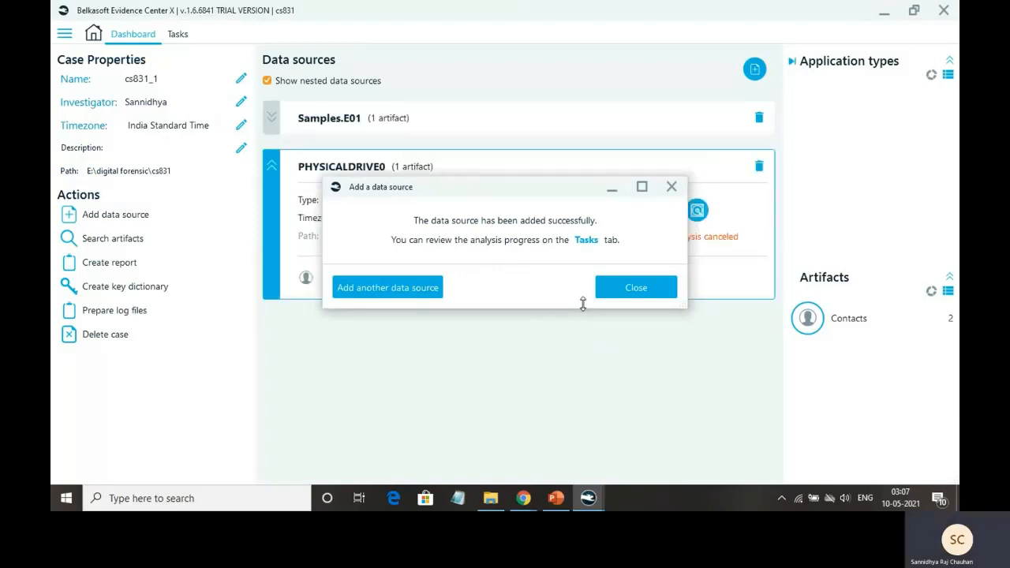
{"action": "left_click", "coordinate": [621, 289]}
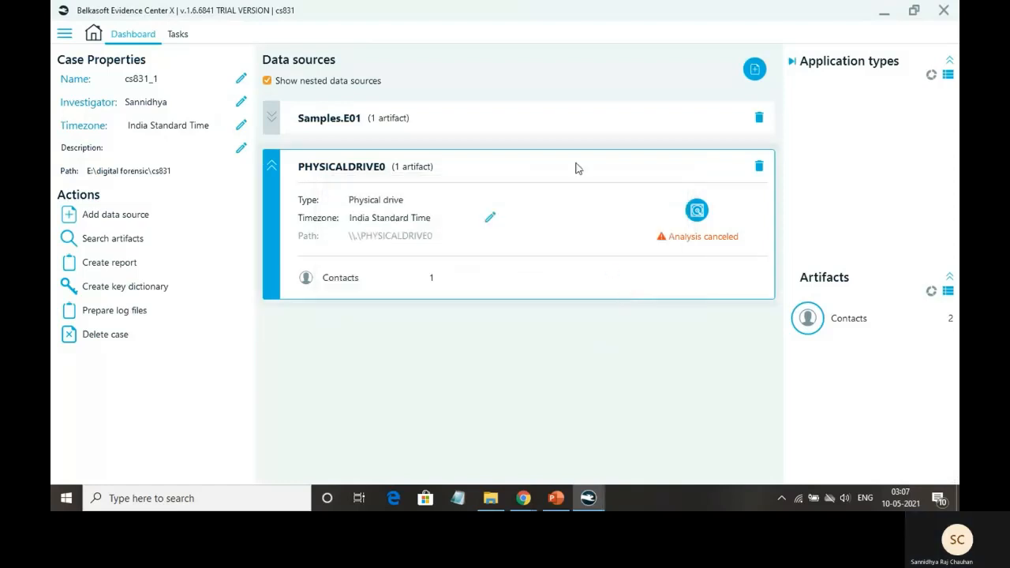
{"action": "left_click", "coordinate": [271, 117]}
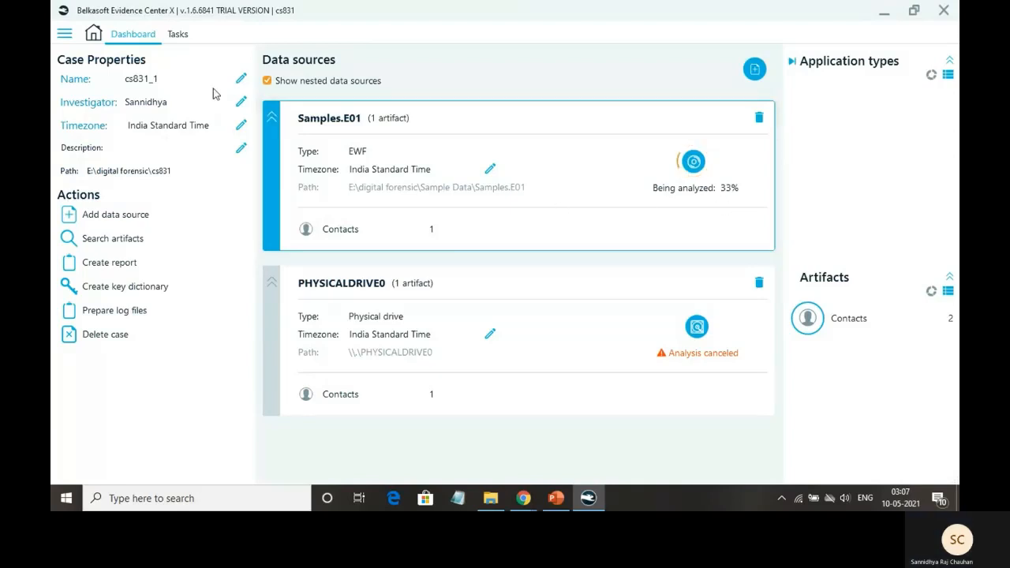
{"action": "left_click", "coordinate": [175, 34]}
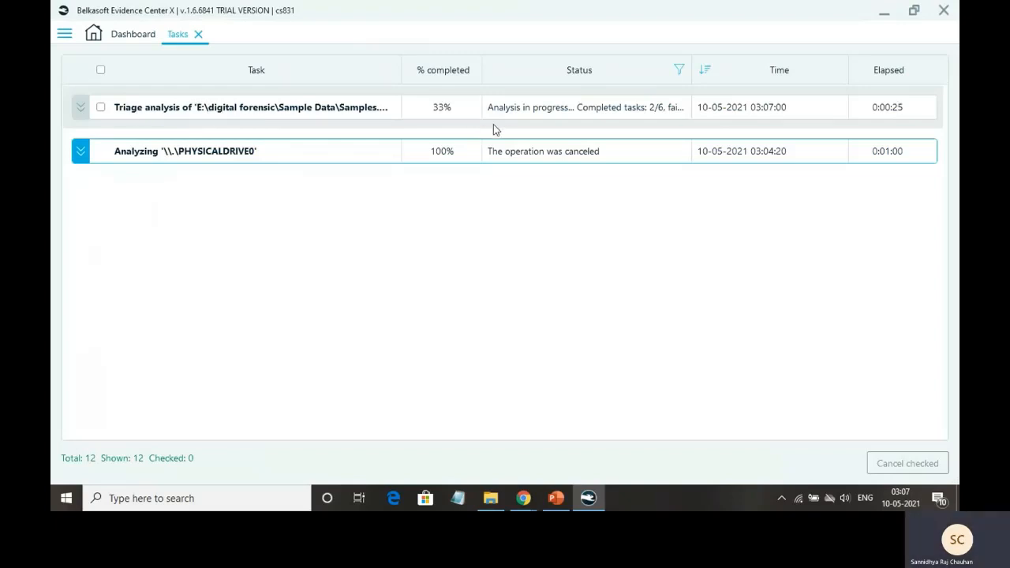
Check on the dashboard that Samples.E01 yielded 63 artifacts, including 34 pictures and 24 documents
{"action": "left_click", "coordinate": [134, 35]}
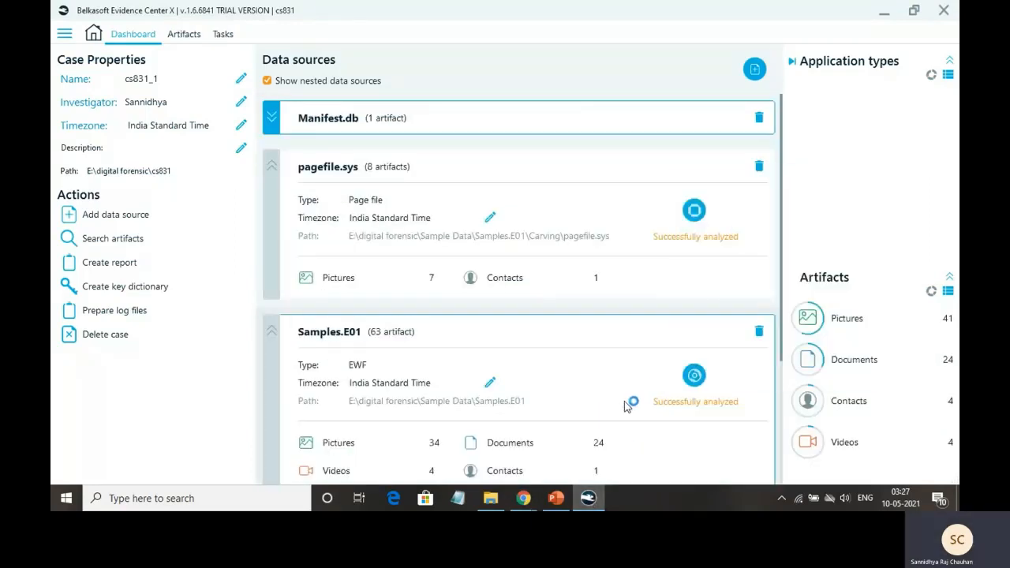
{"action": "scroll", "coordinate": [667, 401], "scroll_direction": "down", "scroll_amount": 3}
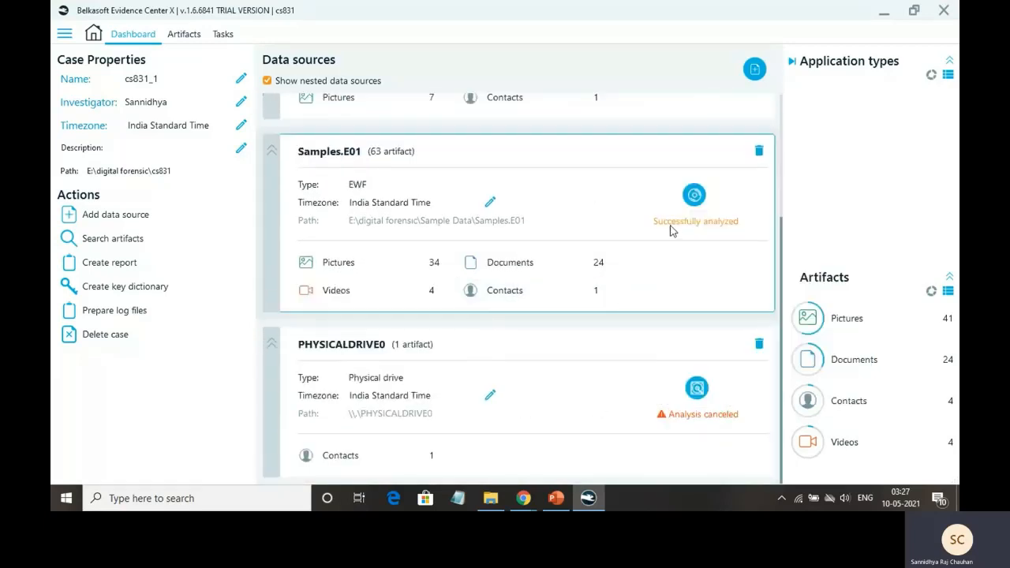
{"action": "mouse_move", "coordinate": [669, 229]}
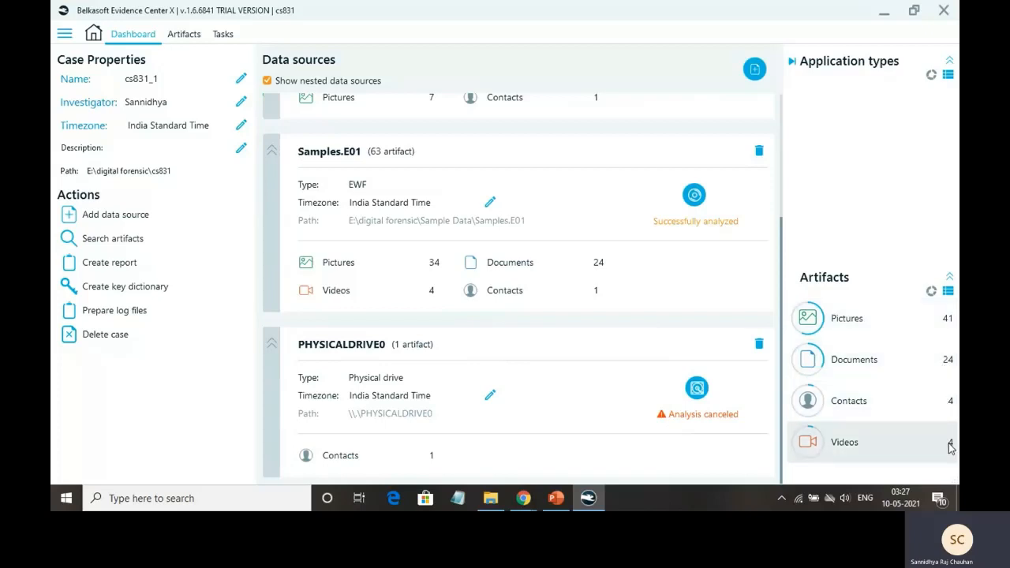
{"action": "left_click", "coordinate": [193, 39]}
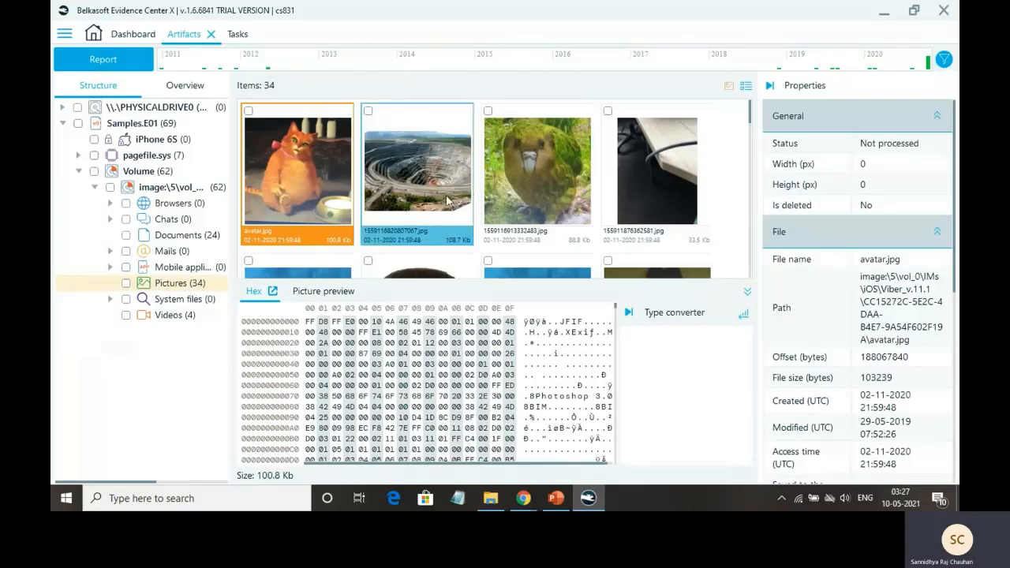
{"action": "scroll", "coordinate": [660, 158], "scroll_direction": "down", "scroll_amount": 3}
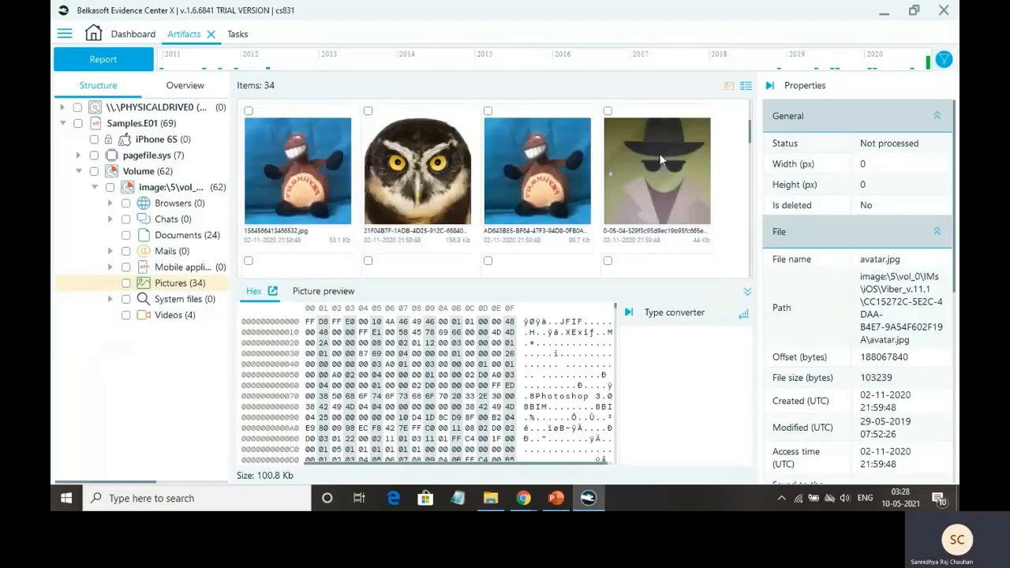
{"action": "scroll", "coordinate": [660, 157], "scroll_direction": "up", "scroll_amount": 3}
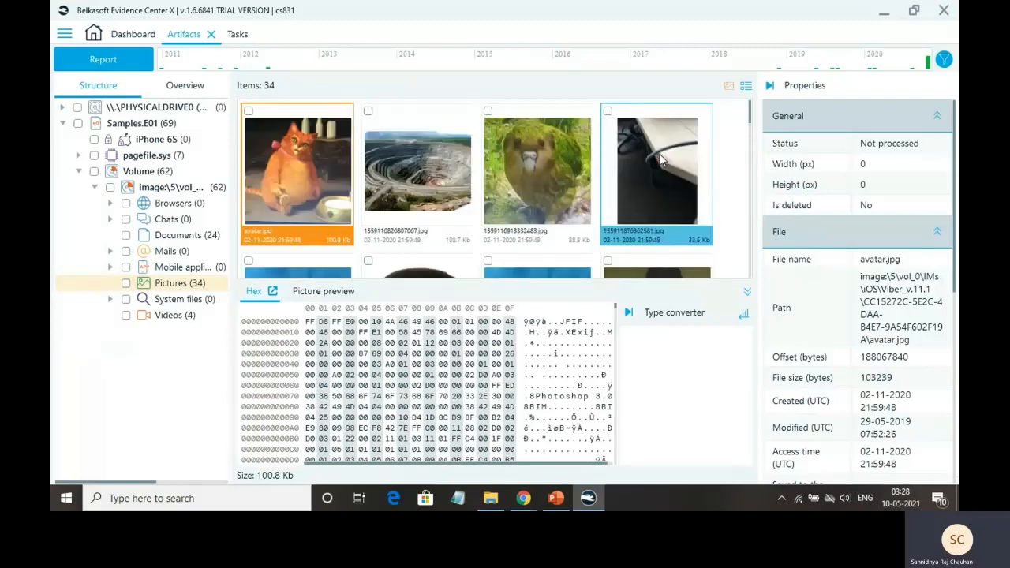
{"action": "left_click", "coordinate": [418, 180]}
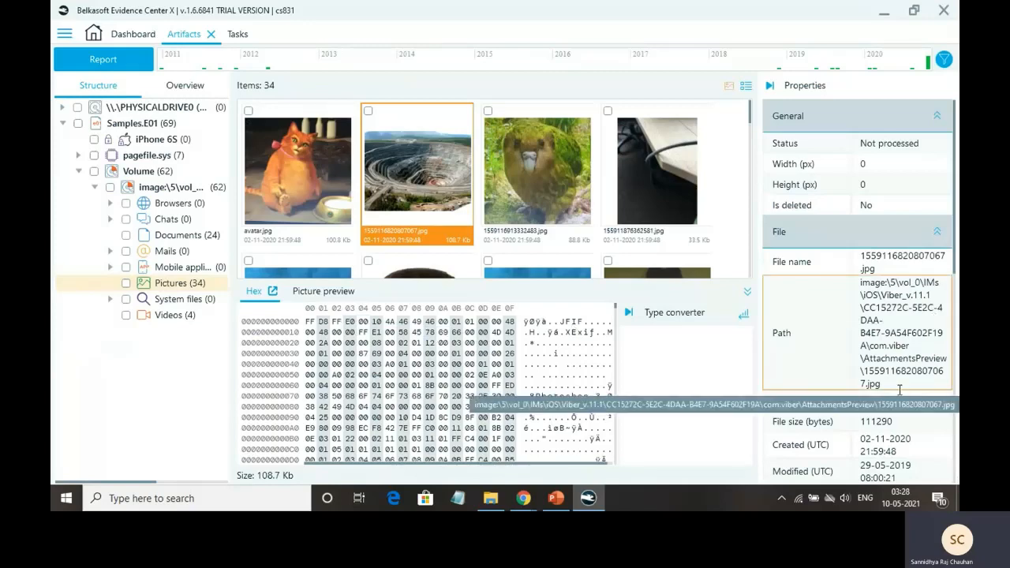
{"action": "scroll", "coordinate": [900, 390], "scroll_direction": "down", "scroll_amount": 5}
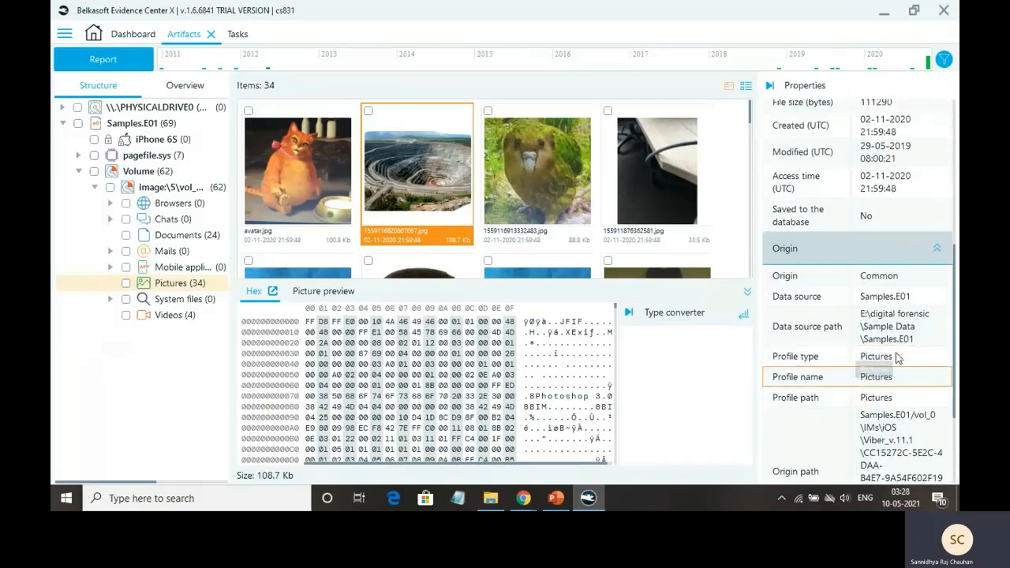
{"action": "scroll", "coordinate": [898, 359], "scroll_direction": "down", "scroll_amount": 3}
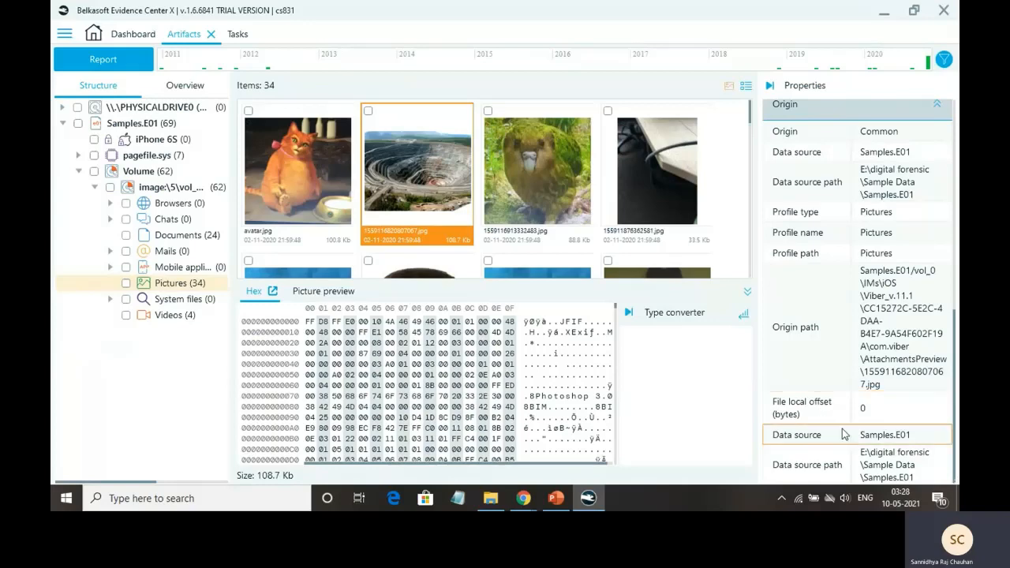
{"action": "scroll", "coordinate": [845, 434], "scroll_direction": "up", "scroll_amount": 10}
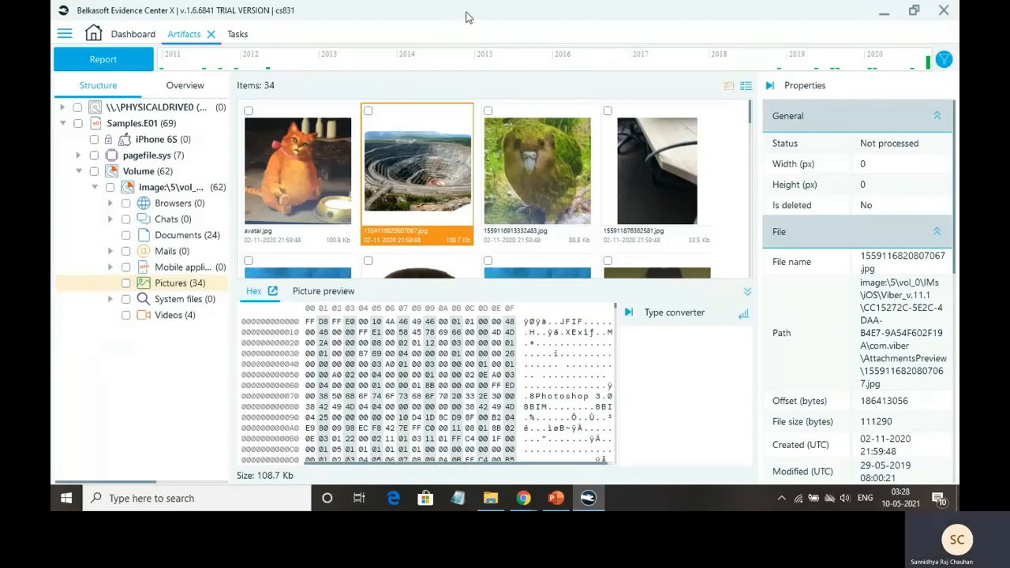
{"action": "left_click", "coordinate": [139, 35]}
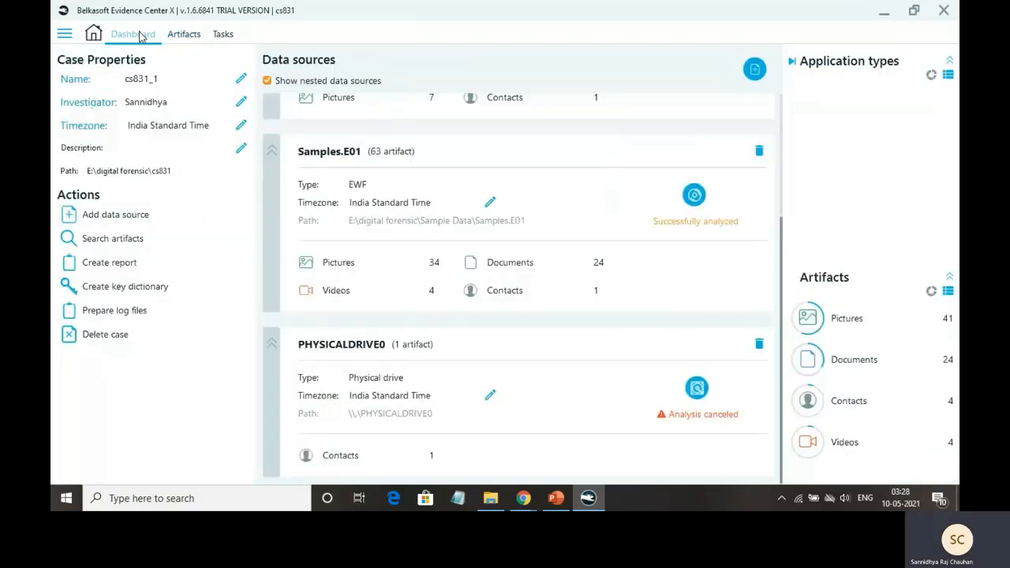
{"action": "scroll", "coordinate": [568, 229], "scroll_direction": "up", "scroll_amount": 3}
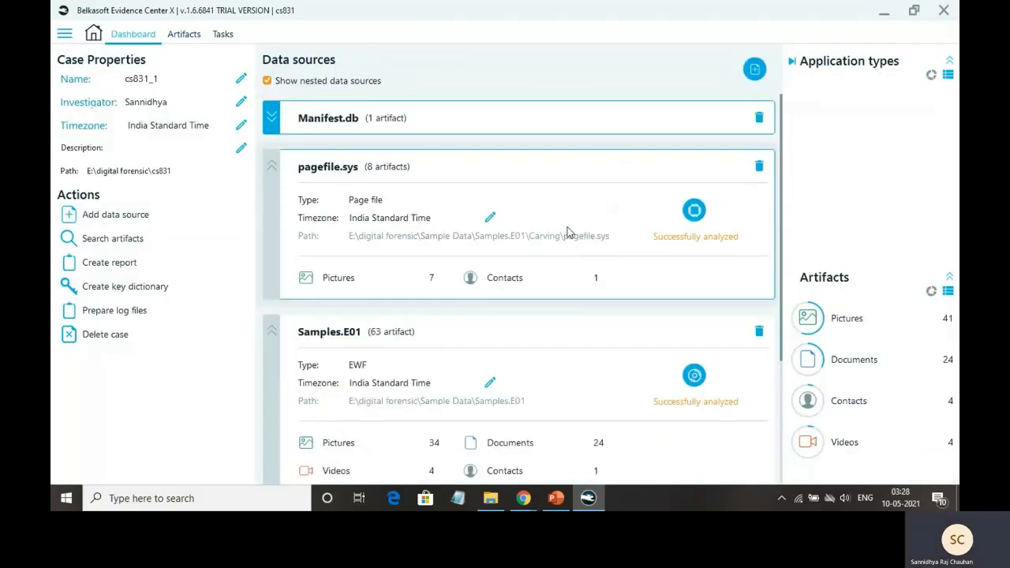
{"action": "scroll", "coordinate": [569, 232], "scroll_direction": "down", "scroll_amount": 3}
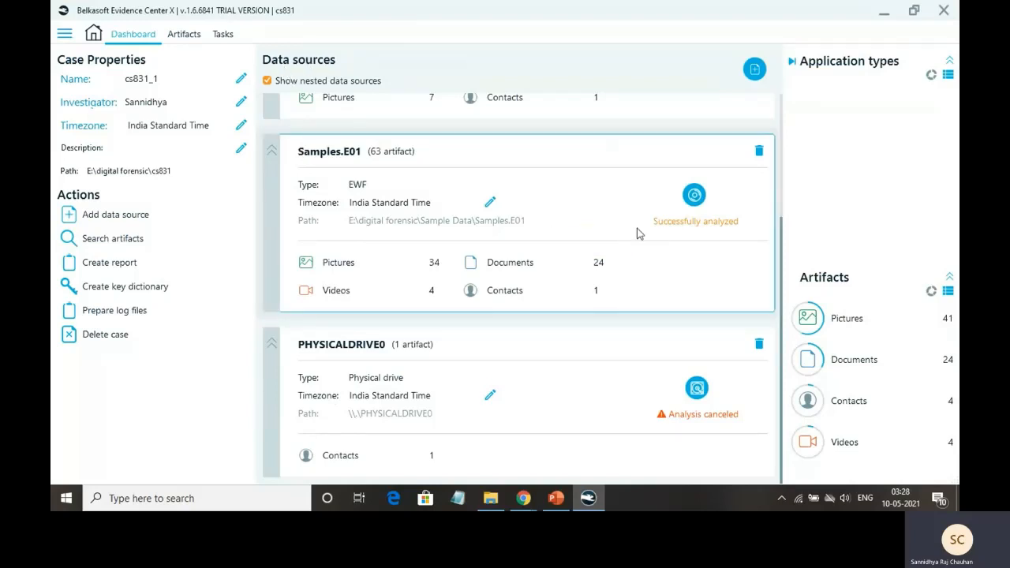
{"action": "scroll", "coordinate": [639, 234], "scroll_direction": "up", "scroll_amount": 2}
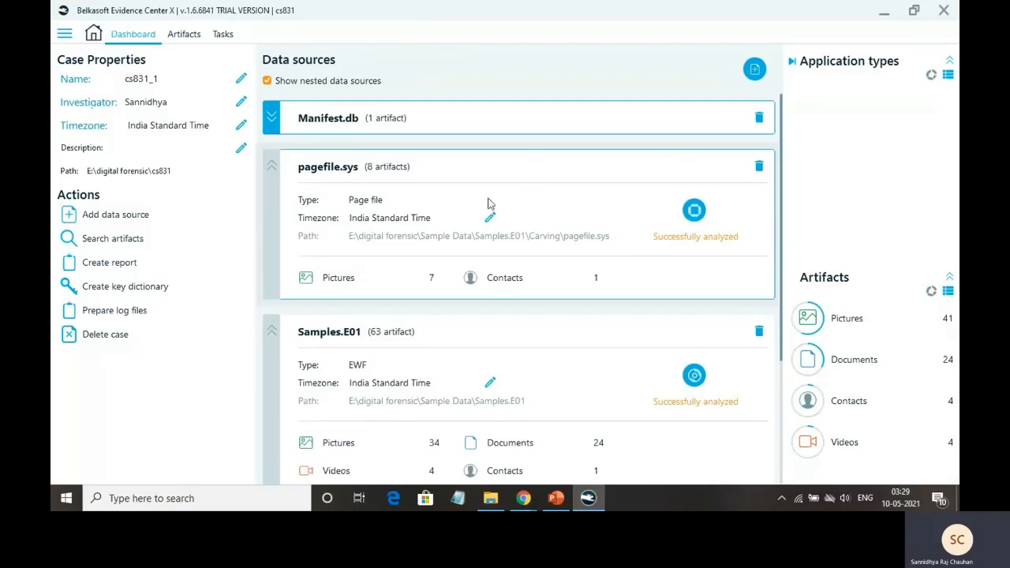
{"action": "scroll", "coordinate": [487, 203], "scroll_direction": "down", "scroll_amount": 2}
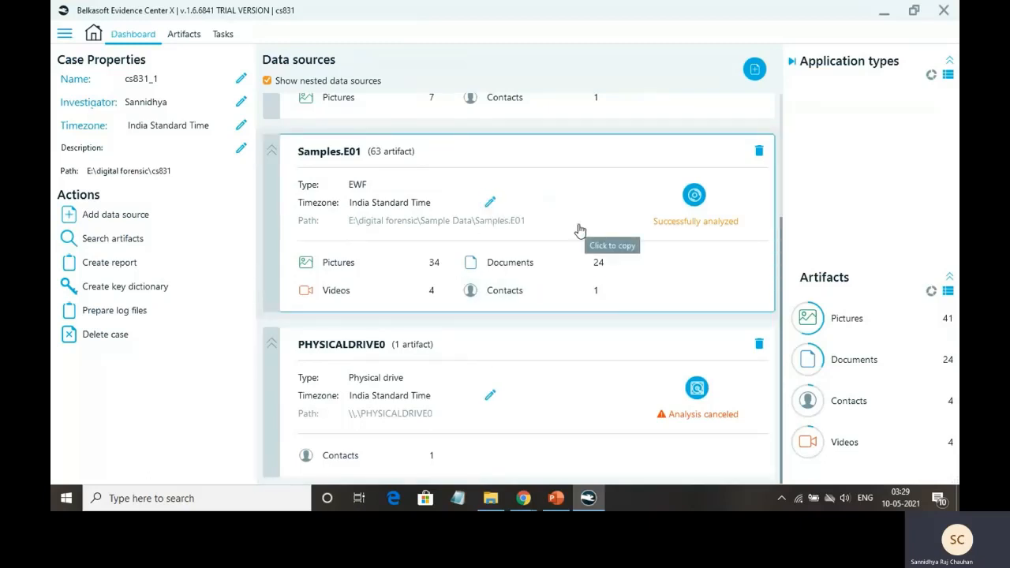
{"action": "scroll", "coordinate": [580, 230], "scroll_direction": "up", "scroll_amount": 3}
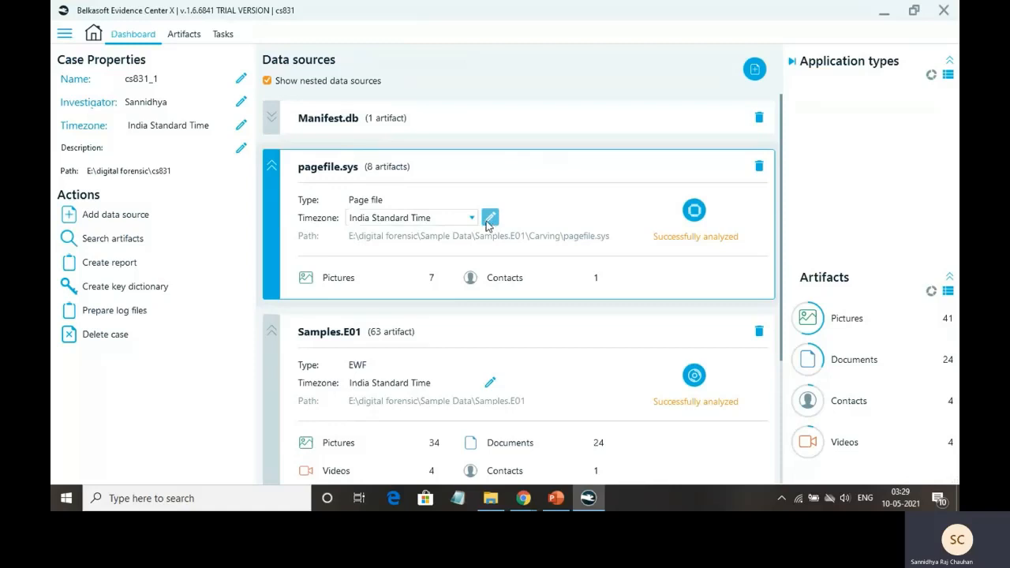
Set the pagefile.sys timezone to (UTC+05:30) Sri Jayawardenepura
{"action": "left_click", "coordinate": [472, 219]}
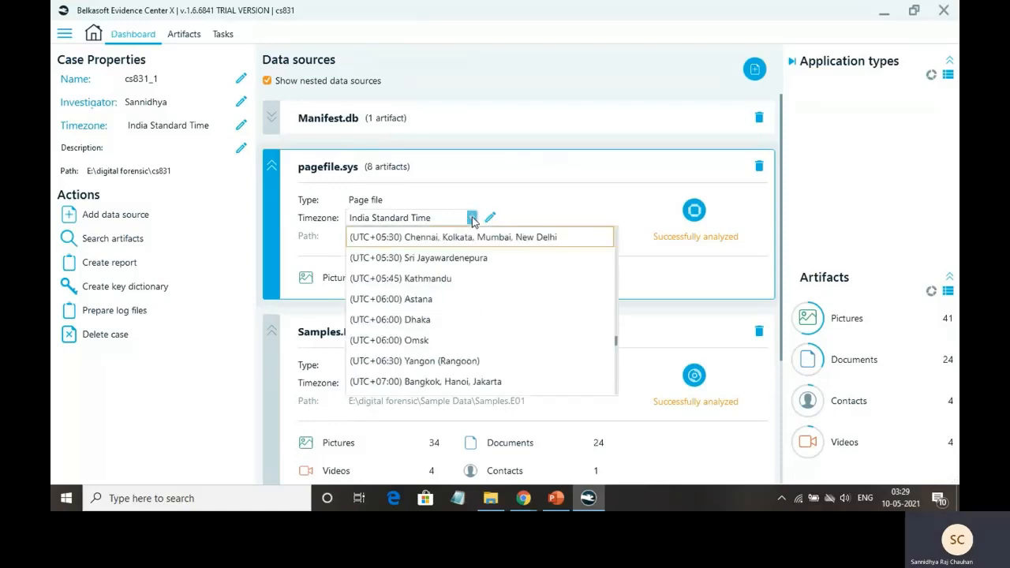
{"action": "left_click", "coordinate": [448, 263]}
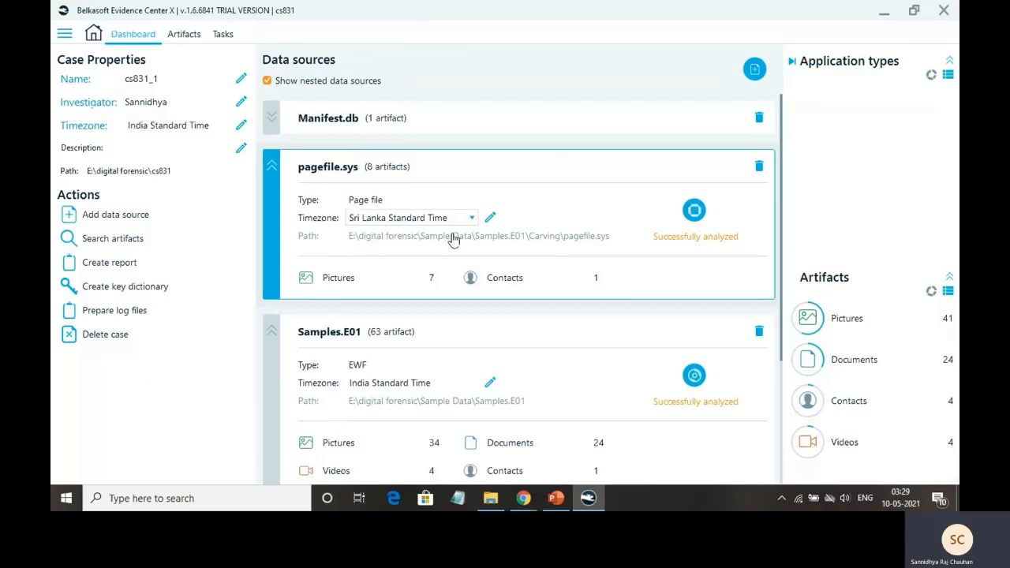
{"action": "scroll", "coordinate": [454, 237], "scroll_direction": "down", "scroll_amount": 3}
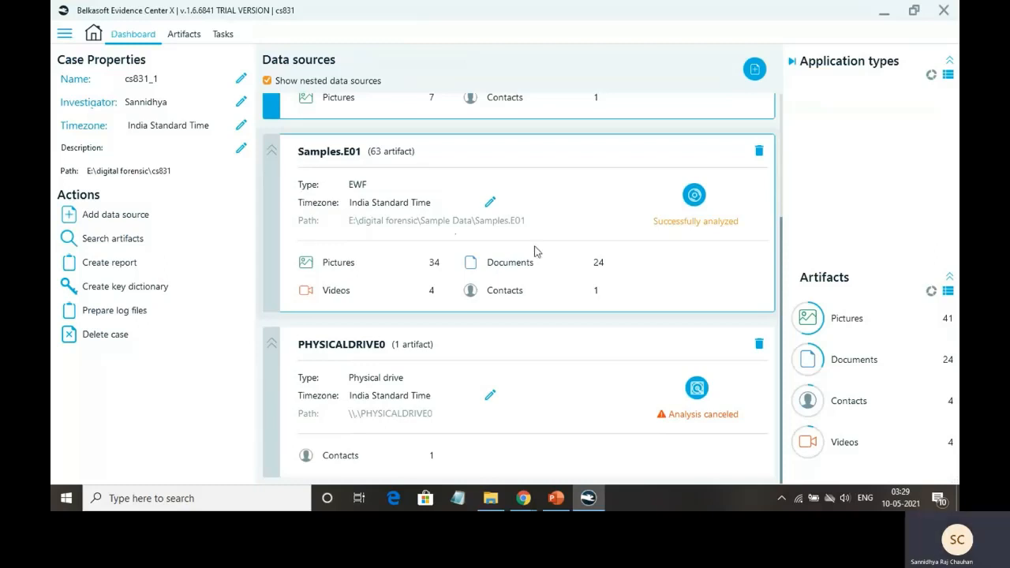
{"action": "scroll", "coordinate": [534, 249], "scroll_direction": "up", "scroll_amount": 3}
{"action": "scroll", "coordinate": [535, 249], "scroll_direction": "down", "scroll_amount": 3}
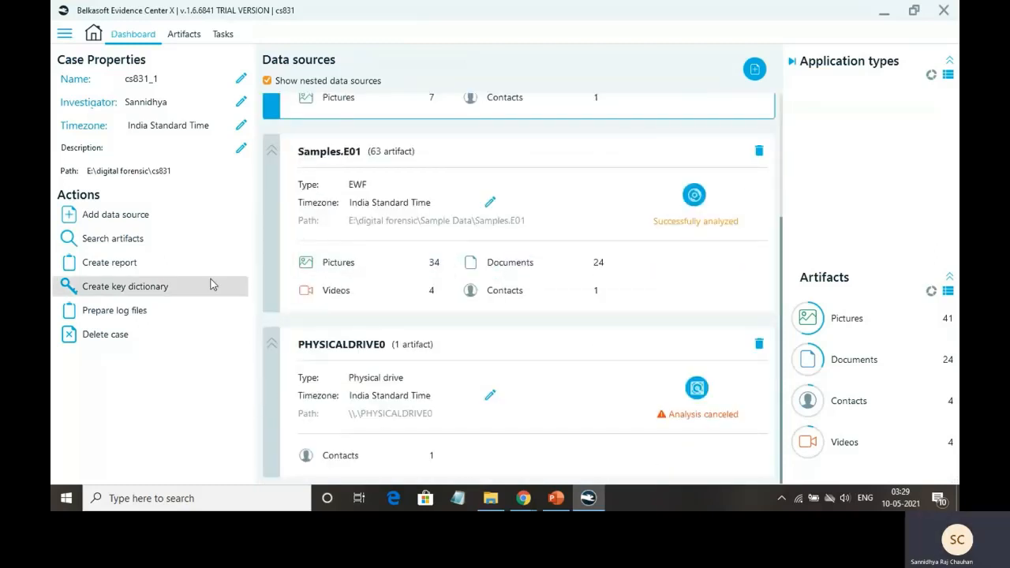
Create a PDF report of cs831_1 targeting the E:\digital forensic folder
{"action": "left_click", "coordinate": [103, 267]}
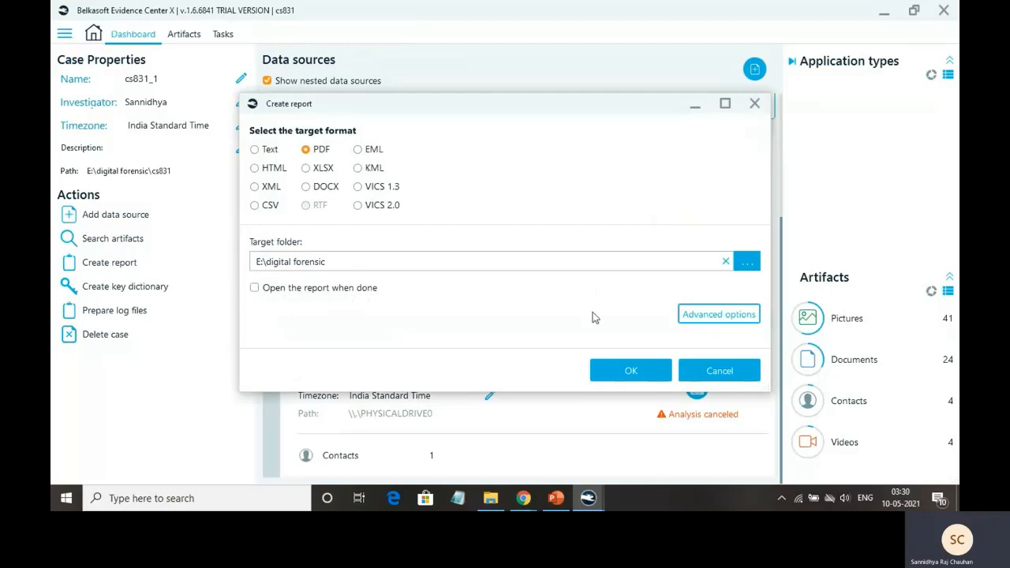
{"action": "left_click", "coordinate": [643, 369]}
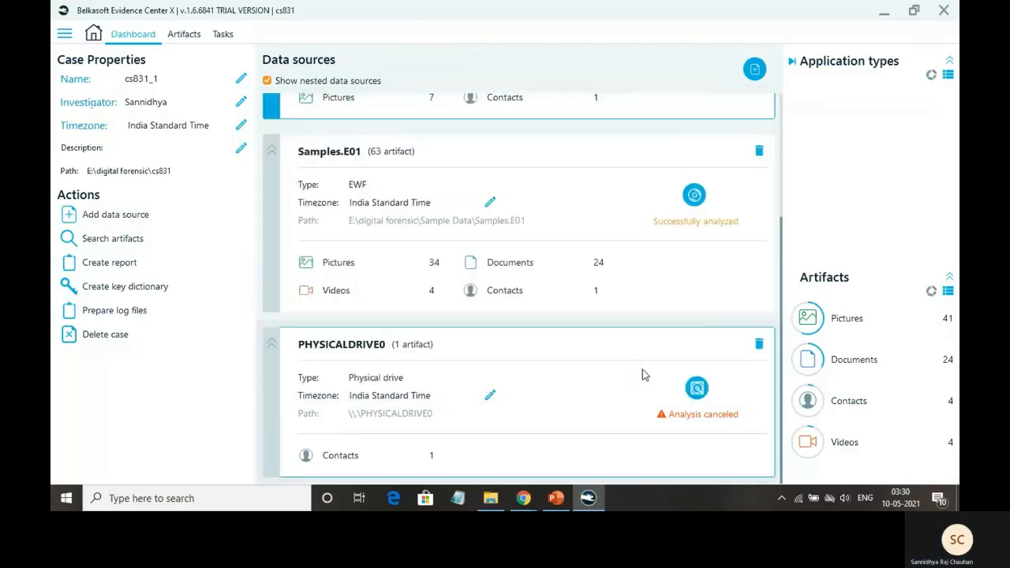
Watch the cs831_1 report task reach 100% in Tasks, then minimize Belkasoft
{"action": "left_click", "coordinate": [223, 35]}
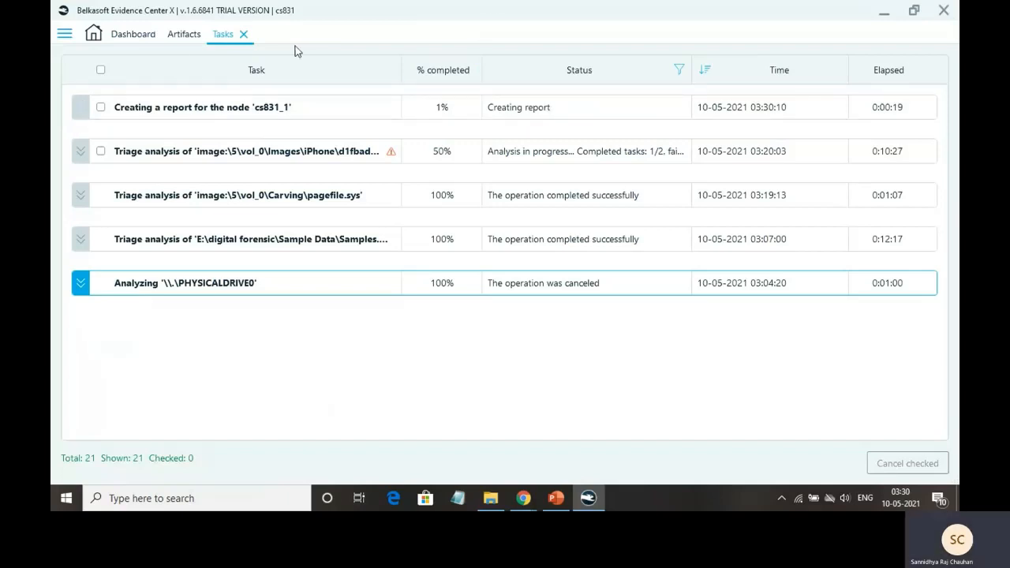
{"action": "left_click", "coordinate": [149, 37]}
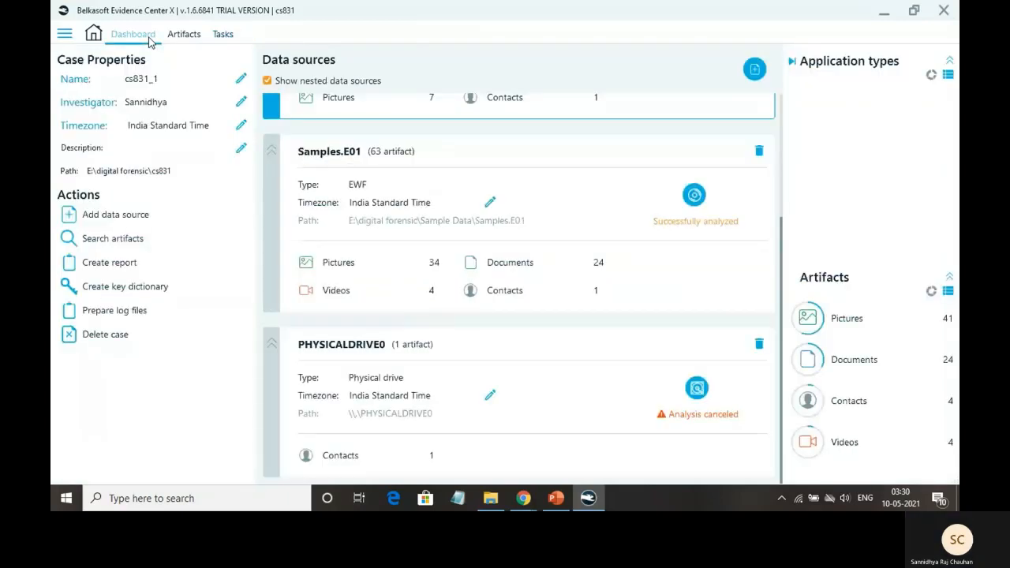
{"action": "scroll", "coordinate": [438, 310], "scroll_direction": "up", "scroll_amount": 3}
{"action": "left_click", "coordinate": [222, 34]}
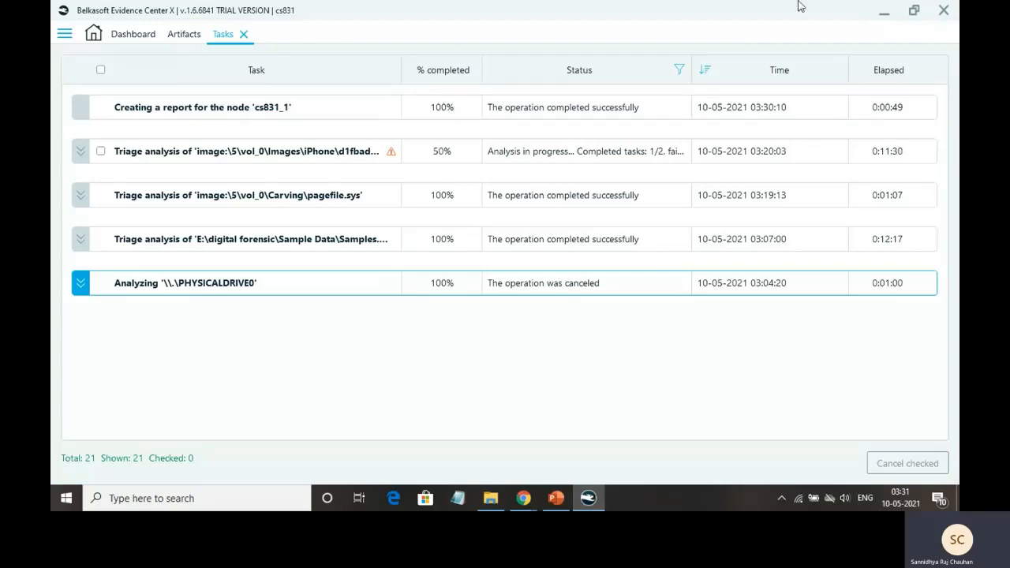
{"action": "left_click", "coordinate": [885, 12]}
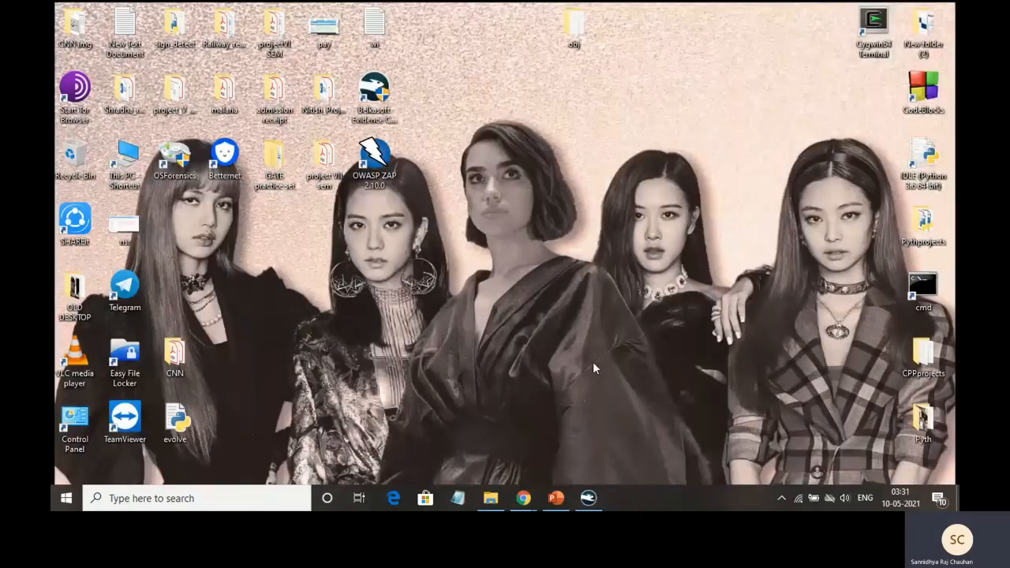
Open cs831_1.pdf from the report_1 folder in File Explorer
{"action": "left_click", "coordinate": [497, 503]}
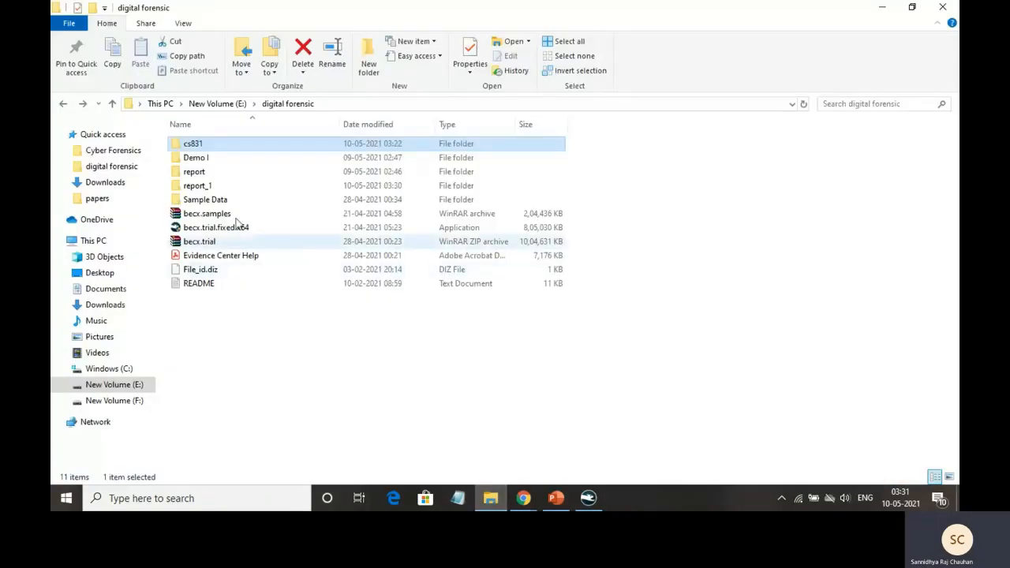
{"action": "double_click", "coordinate": [212, 185]}
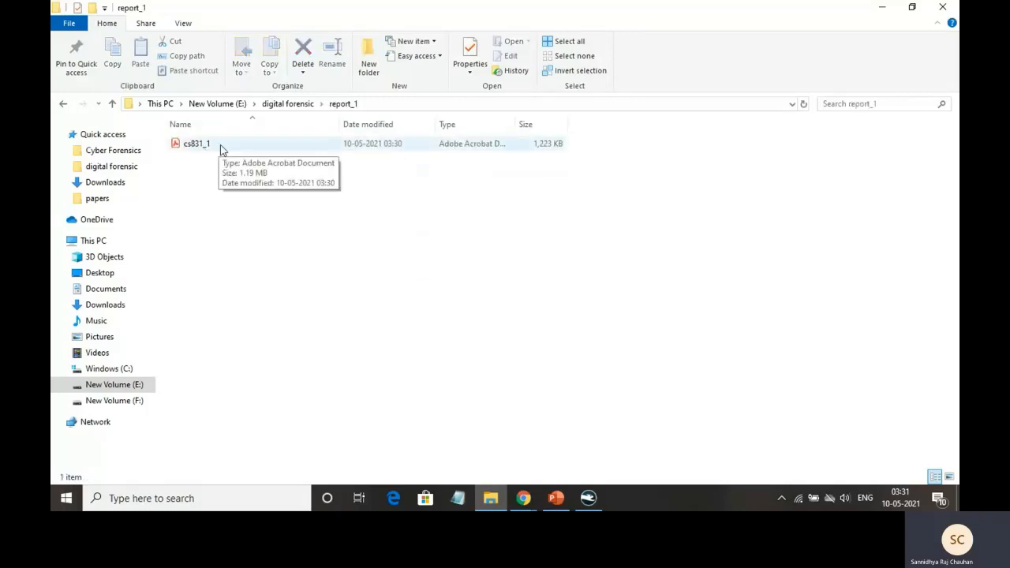
{"action": "double_click", "coordinate": [220, 146]}
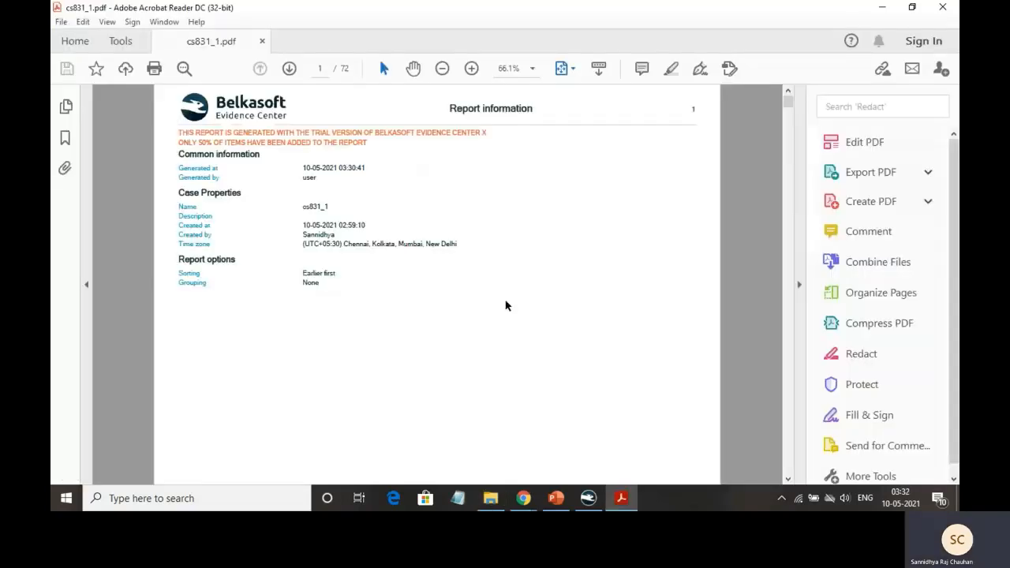
Hide the Tools pane and scroll the cs831_1 report down to its Pictures section listing avatar.jpg
{"action": "left_click", "coordinate": [800, 284]}
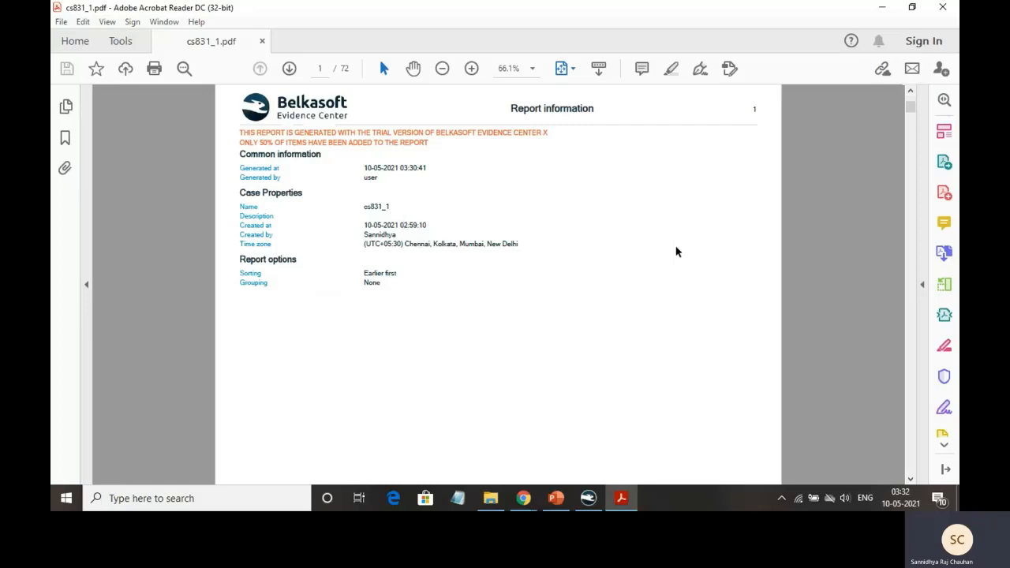
{"action": "scroll", "coordinate": [677, 252], "scroll_direction": "down", "scroll_amount": 1}
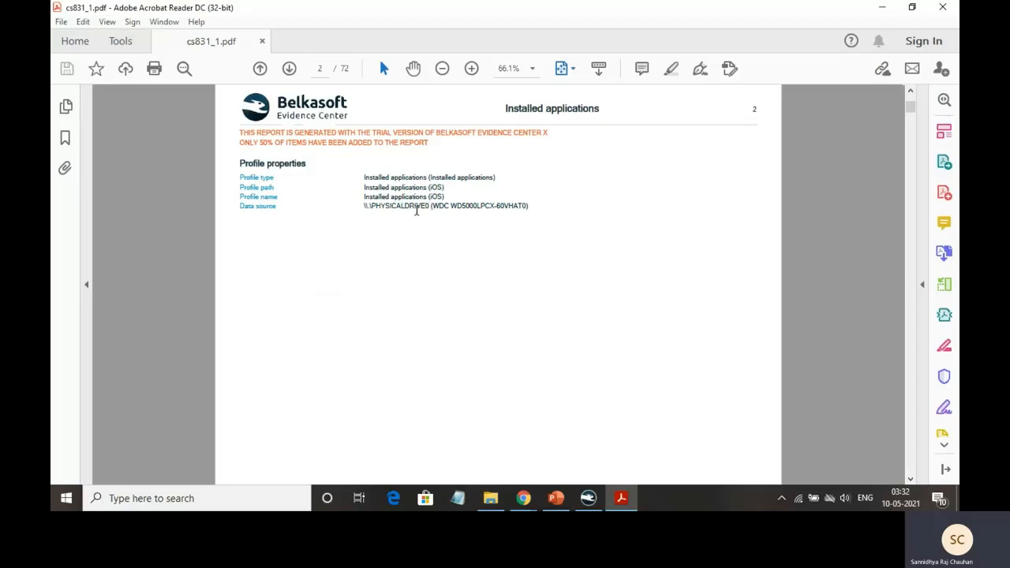
{"action": "scroll", "coordinate": [731, 238], "scroll_direction": "down", "scroll_amount": 2}
{"action": "scroll", "coordinate": [730, 237], "scroll_direction": "down", "scroll_amount": 2}
Scroll through the first Pictures entries in the cs831_1 report
{"action": "scroll", "coordinate": [812, 211], "scroll_direction": "down", "scroll_amount": 4}
{"action": "scroll", "coordinate": [812, 211], "scroll_direction": "down", "scroll_amount": 2}
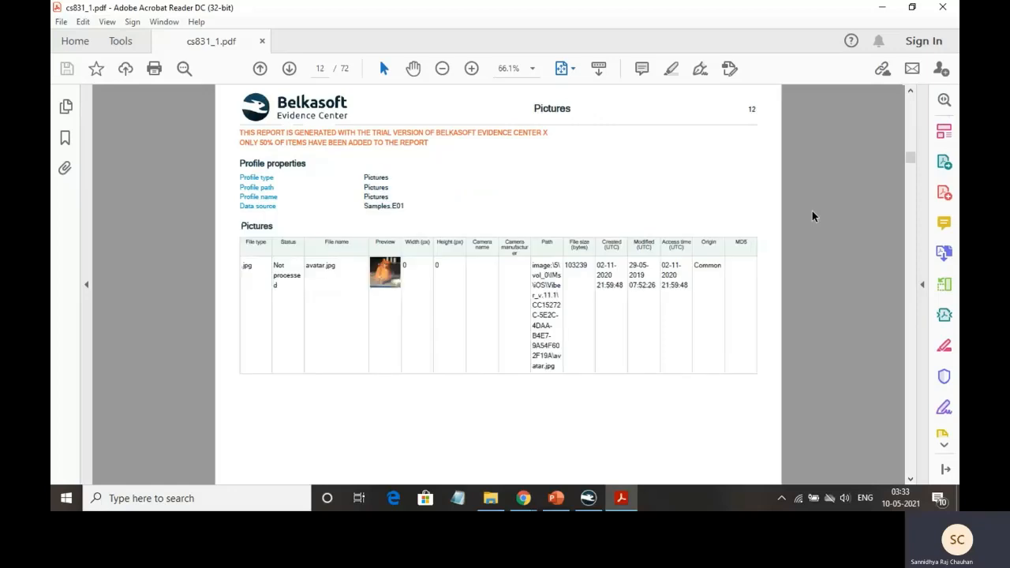
{"action": "scroll", "coordinate": [812, 211], "scroll_direction": "down", "scroll_amount": 1}
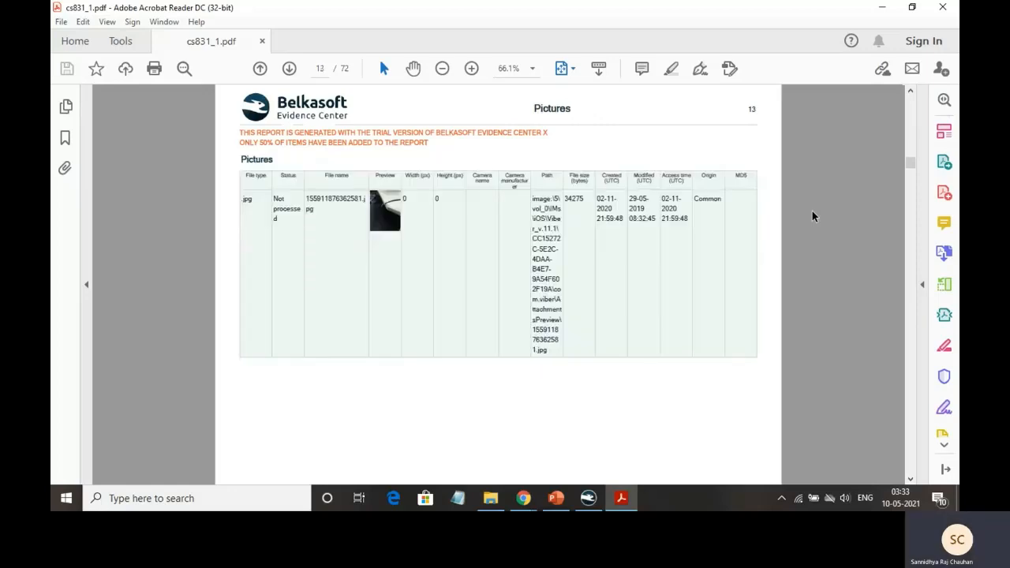
{"action": "scroll", "coordinate": [813, 211], "scroll_direction": "up", "scroll_amount": 1}
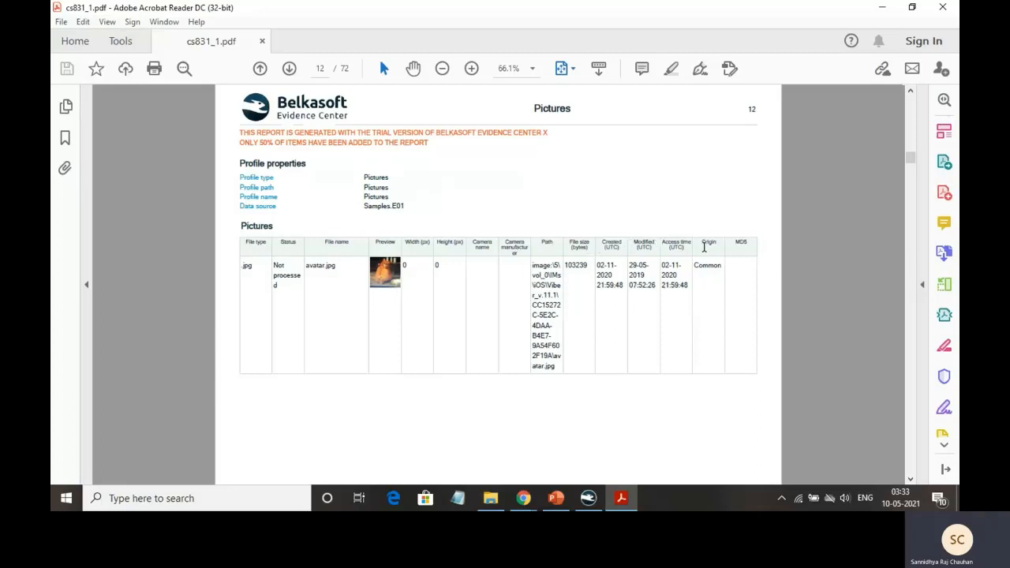
Scroll through the remaining Pictures entries, then close the report PDF
{"action": "scroll", "coordinate": [817, 231], "scroll_direction": "down", "scroll_amount": 3}
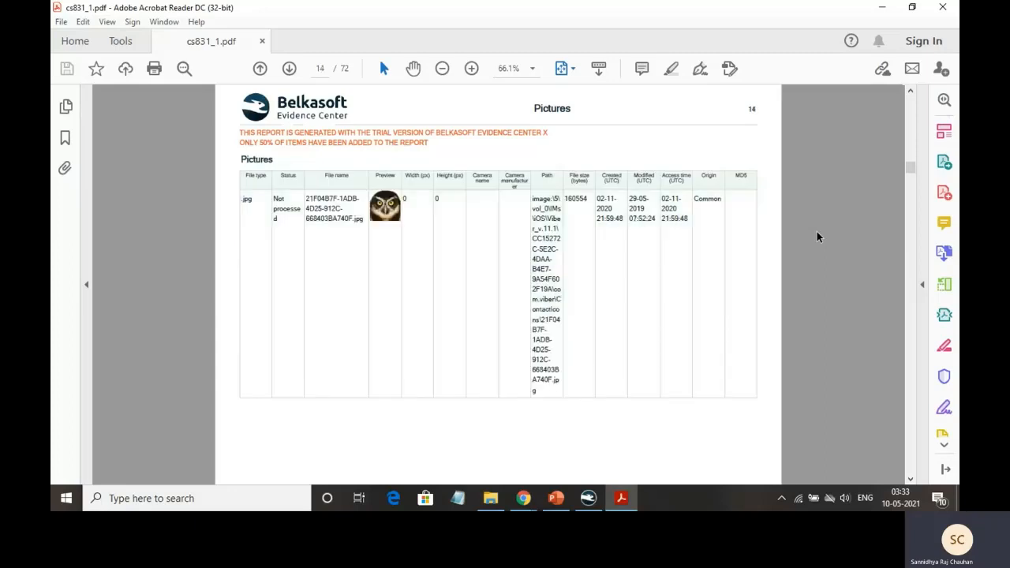
{"action": "scroll", "coordinate": [817, 237], "scroll_direction": "down", "scroll_amount": 1}
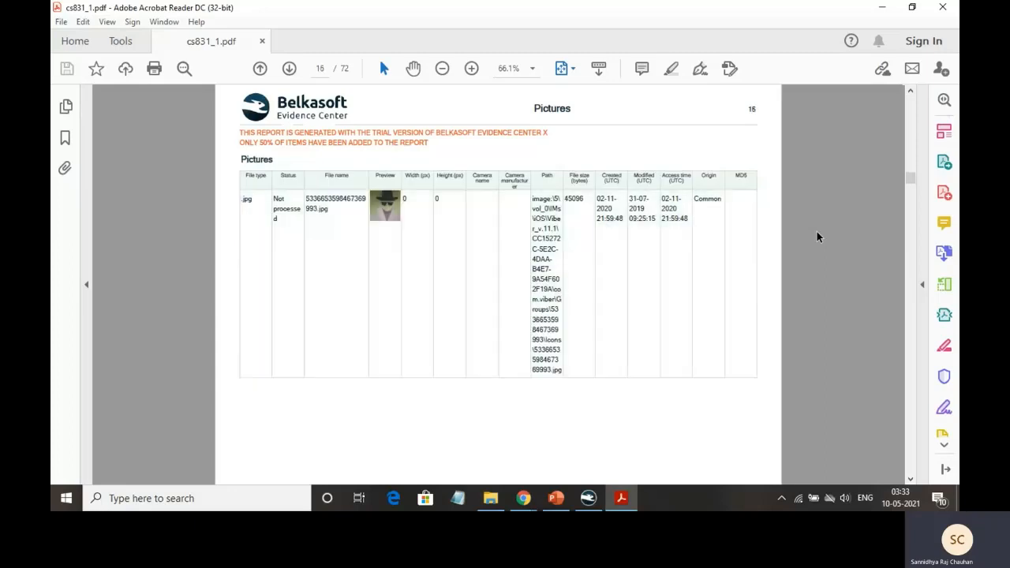
{"action": "scroll", "coordinate": [817, 237], "scroll_direction": "down", "scroll_amount": 1}
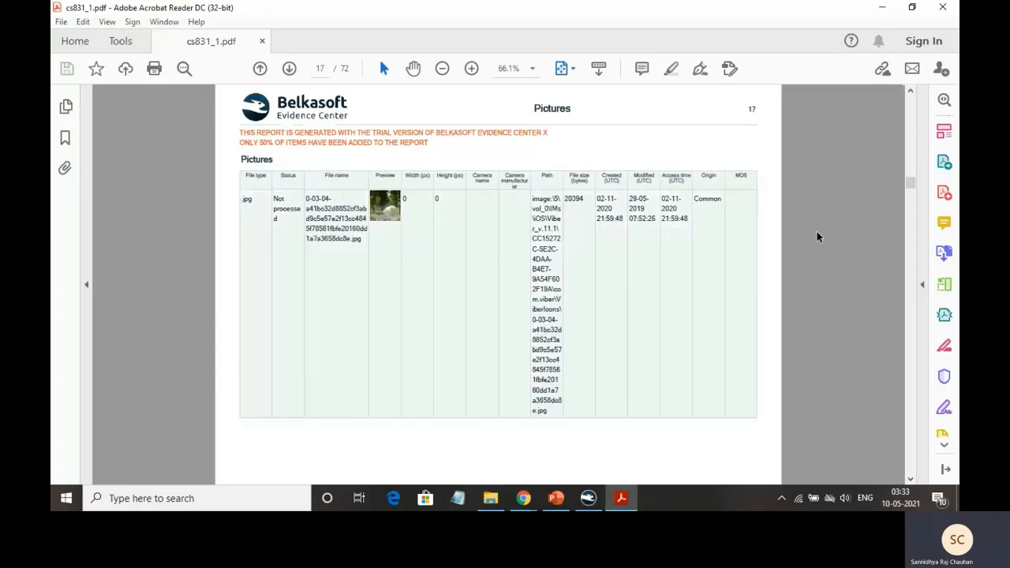
{"action": "scroll", "coordinate": [817, 237], "scroll_direction": "down", "scroll_amount": 1}
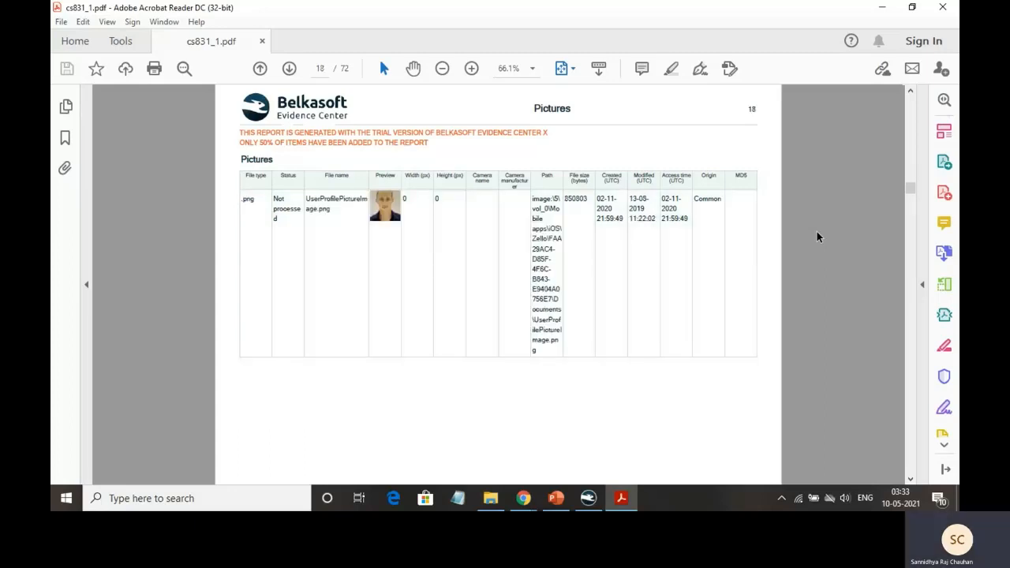
{"action": "scroll", "coordinate": [817, 237], "scroll_direction": "down", "scroll_amount": 1}
{"action": "scroll", "coordinate": [817, 237], "scroll_direction": "down", "scroll_amount": 1}
{"action": "scroll", "coordinate": [817, 236], "scroll_direction": "down", "scroll_amount": 1}
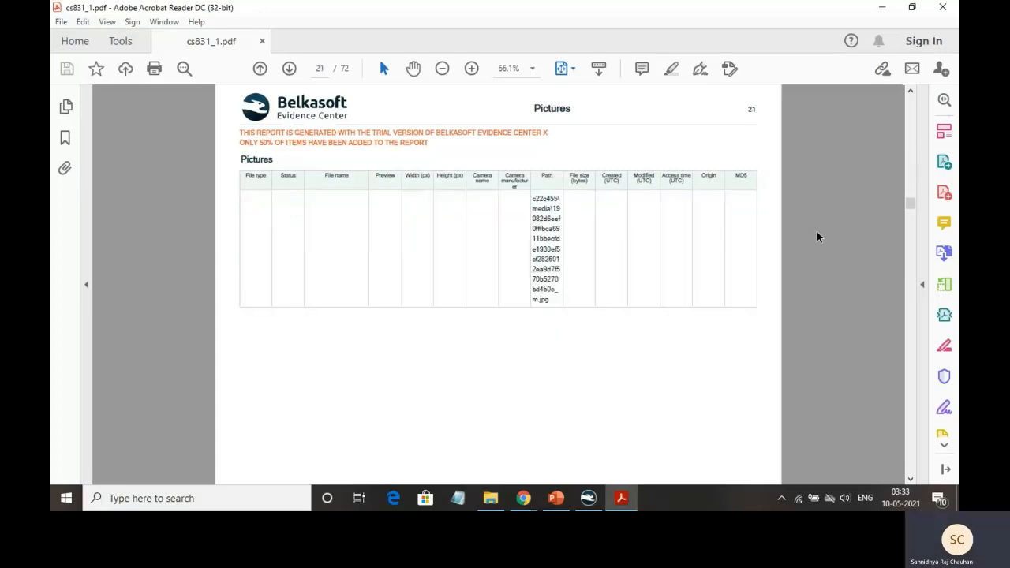
{"action": "scroll", "coordinate": [817, 237], "scroll_direction": "down", "scroll_amount": 6}
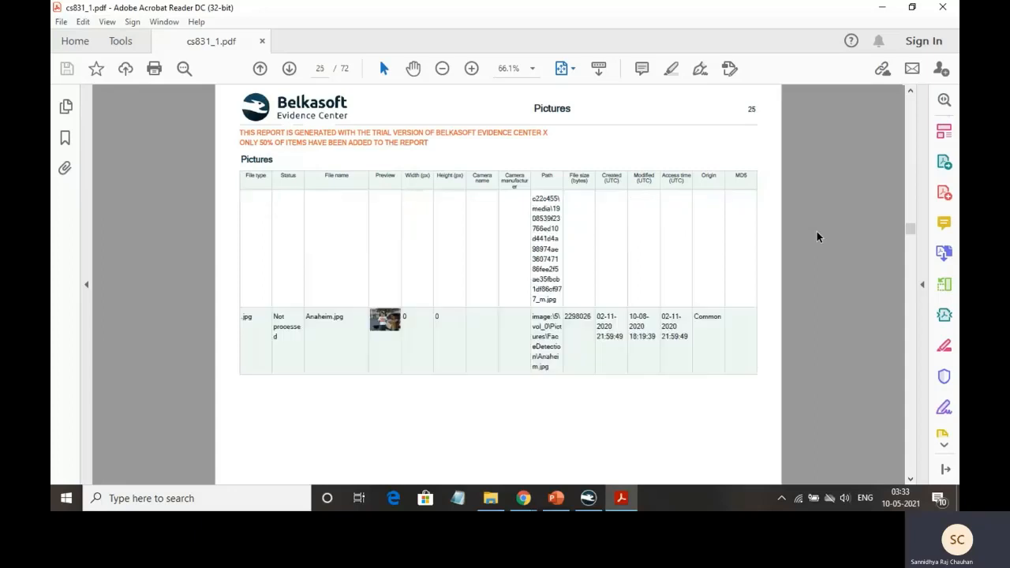
{"action": "scroll", "coordinate": [818, 176], "scroll_direction": "up", "scroll_amount": 20}
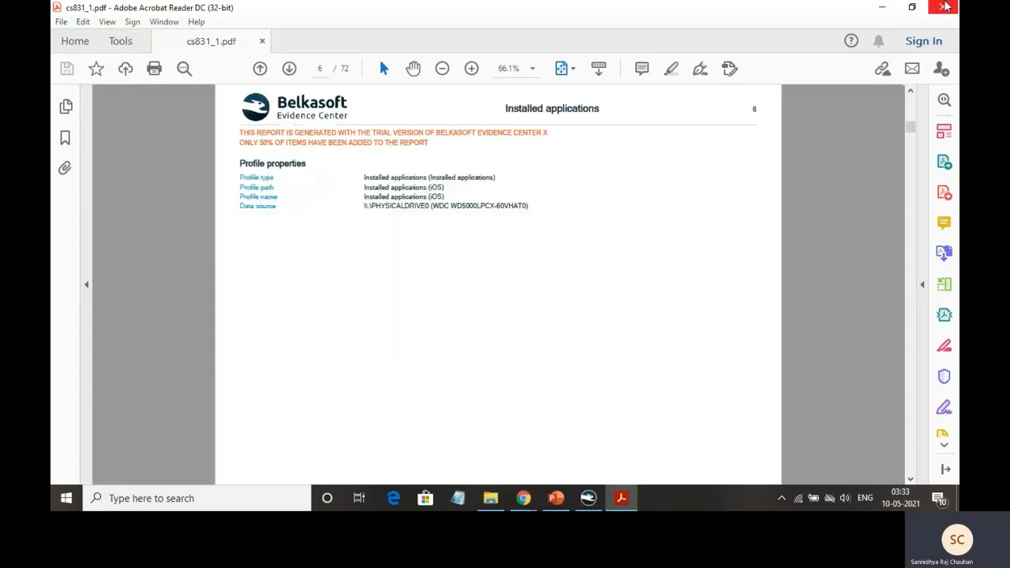
{"action": "left_click", "coordinate": [945, 6]}
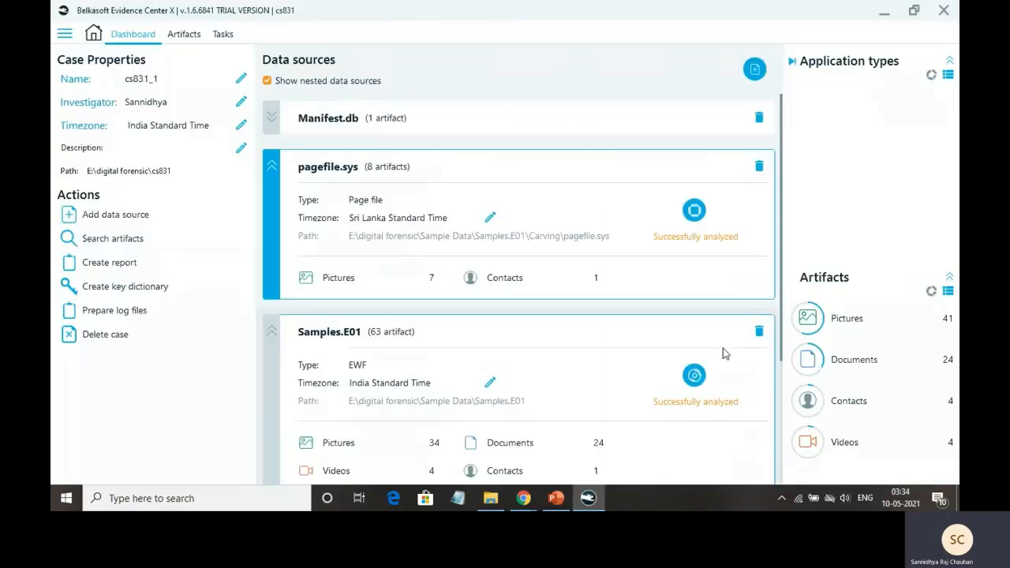